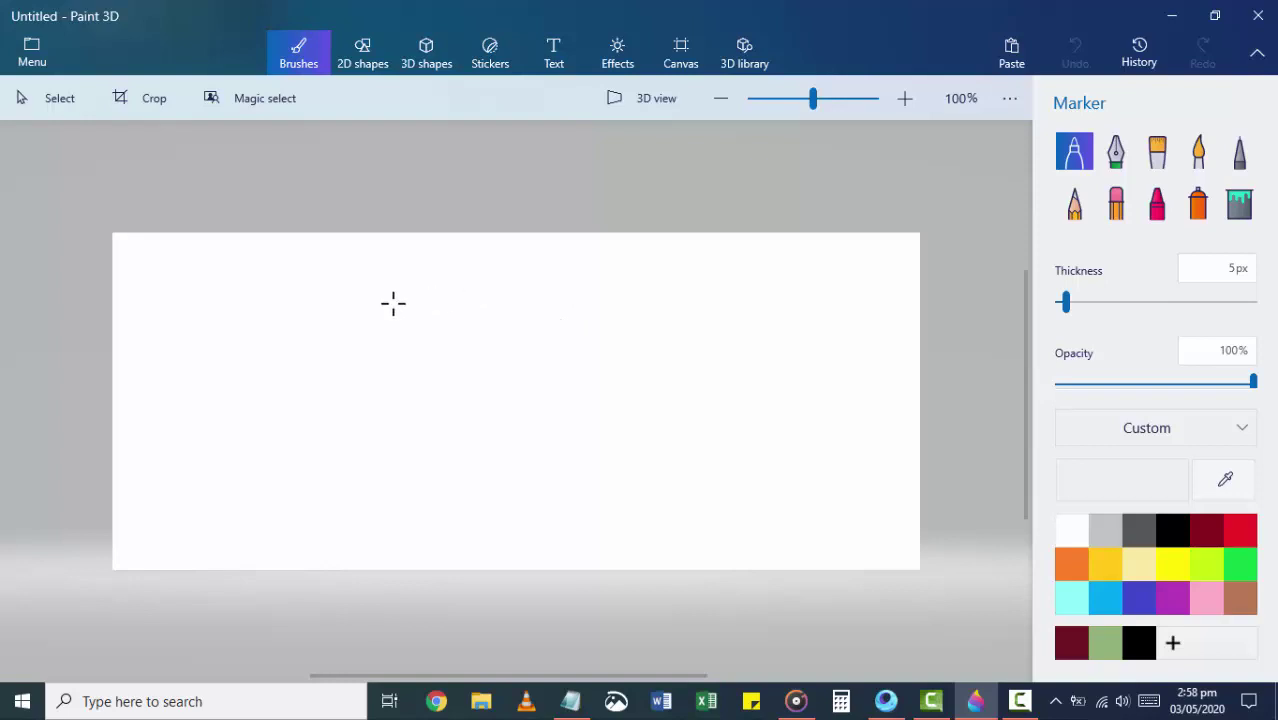
- Paste the Christmas tree picture onto the canvas, then delete it
key(ctrl+v)
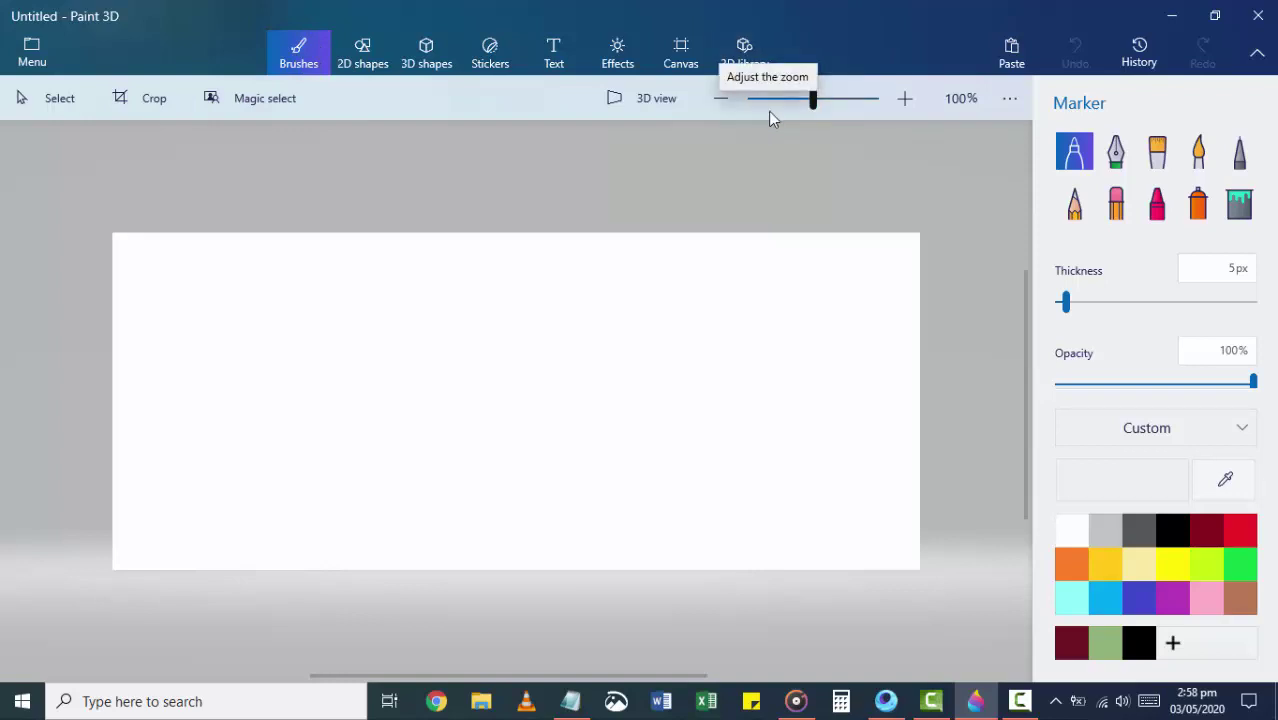
key(ctrl+v)
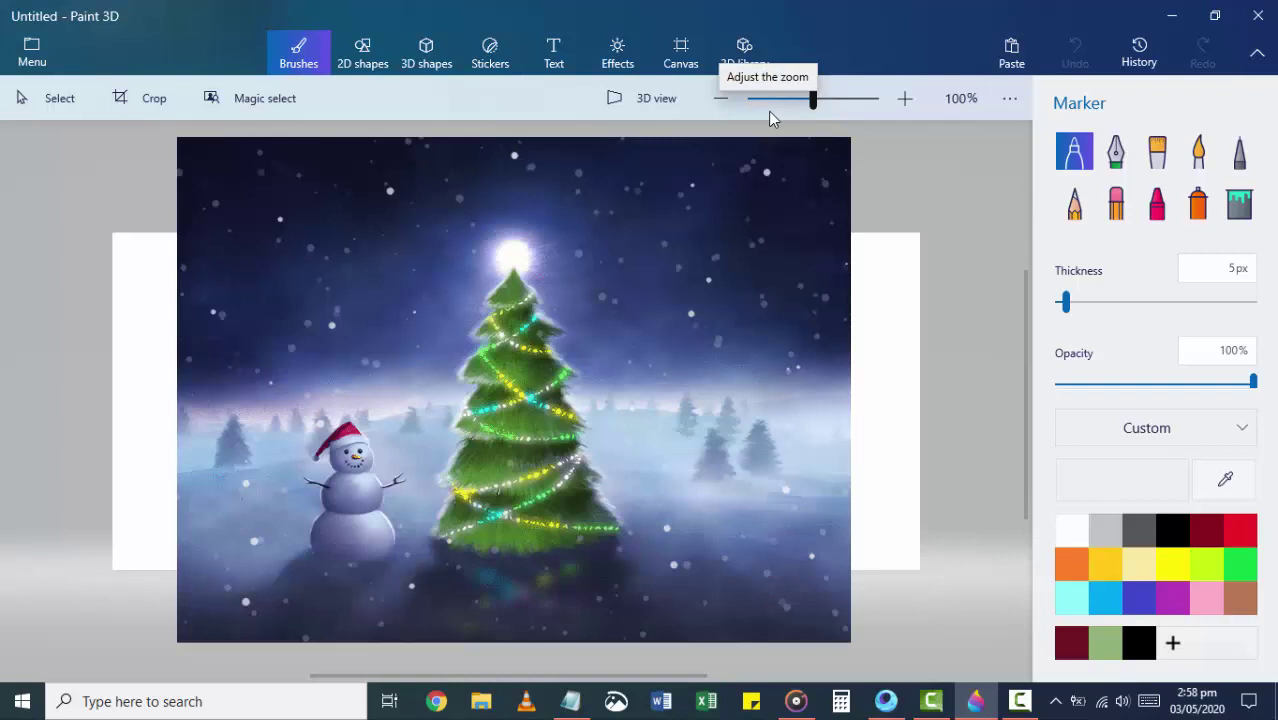
key(Delete)
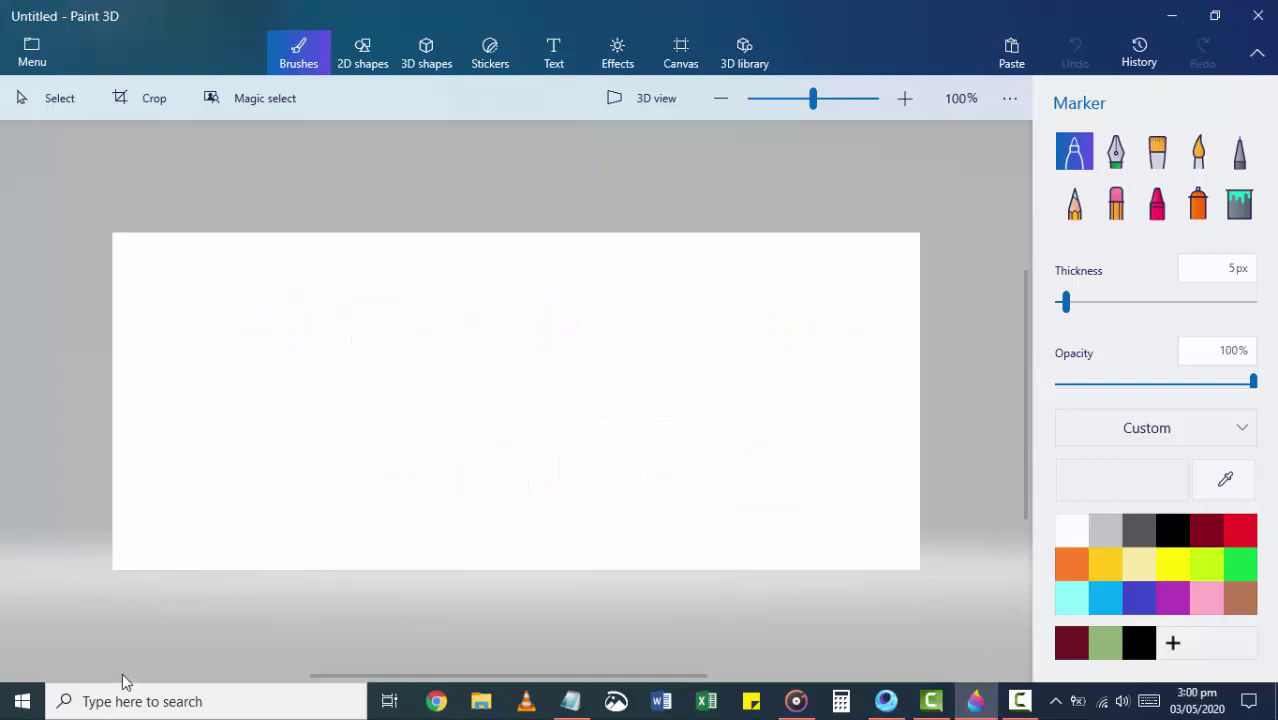
- Relaunch Paint 3D by searching 'paint 3d' from Start, then open the file menu
click(8, 708)
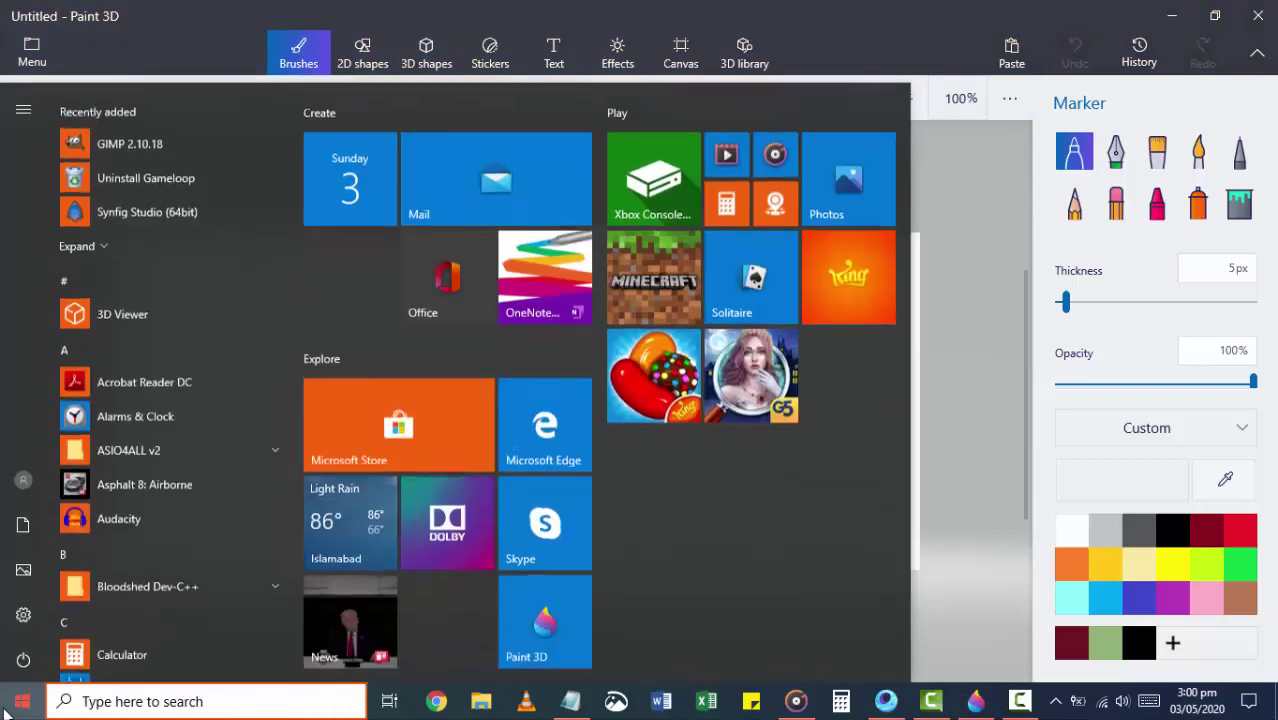
text(paint 3d)
click(302, 183)
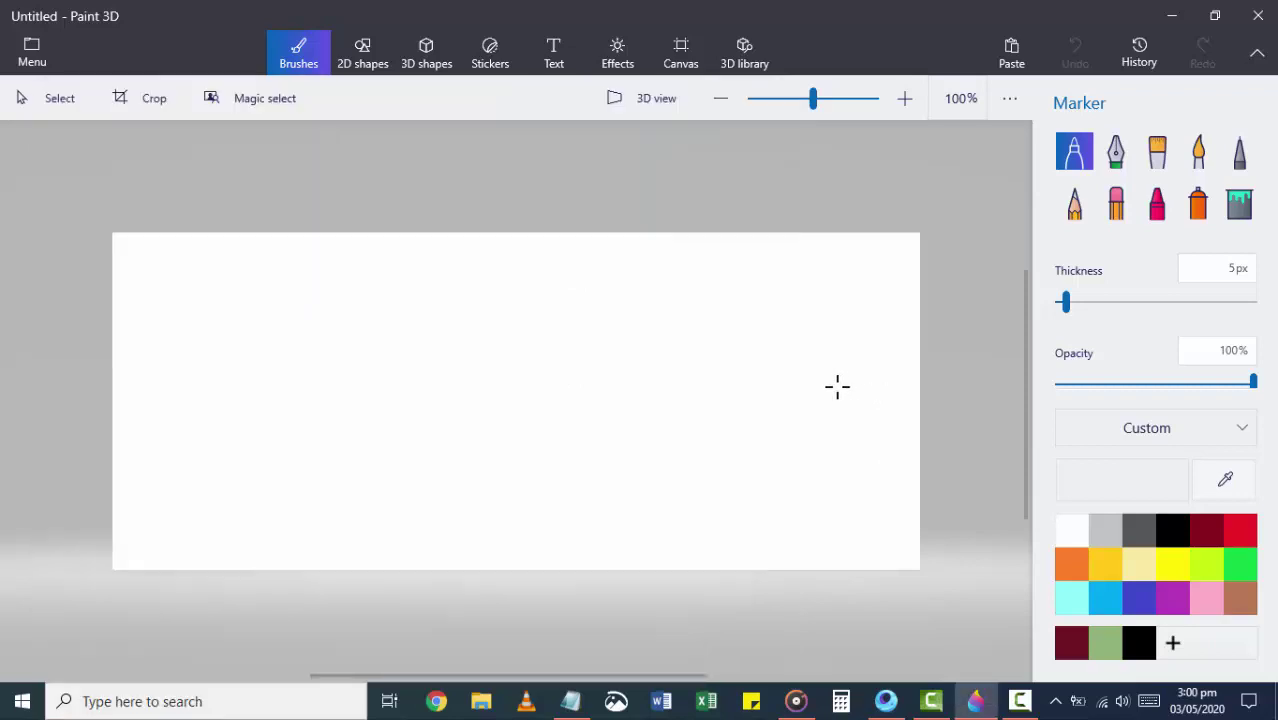
click(876, 387)
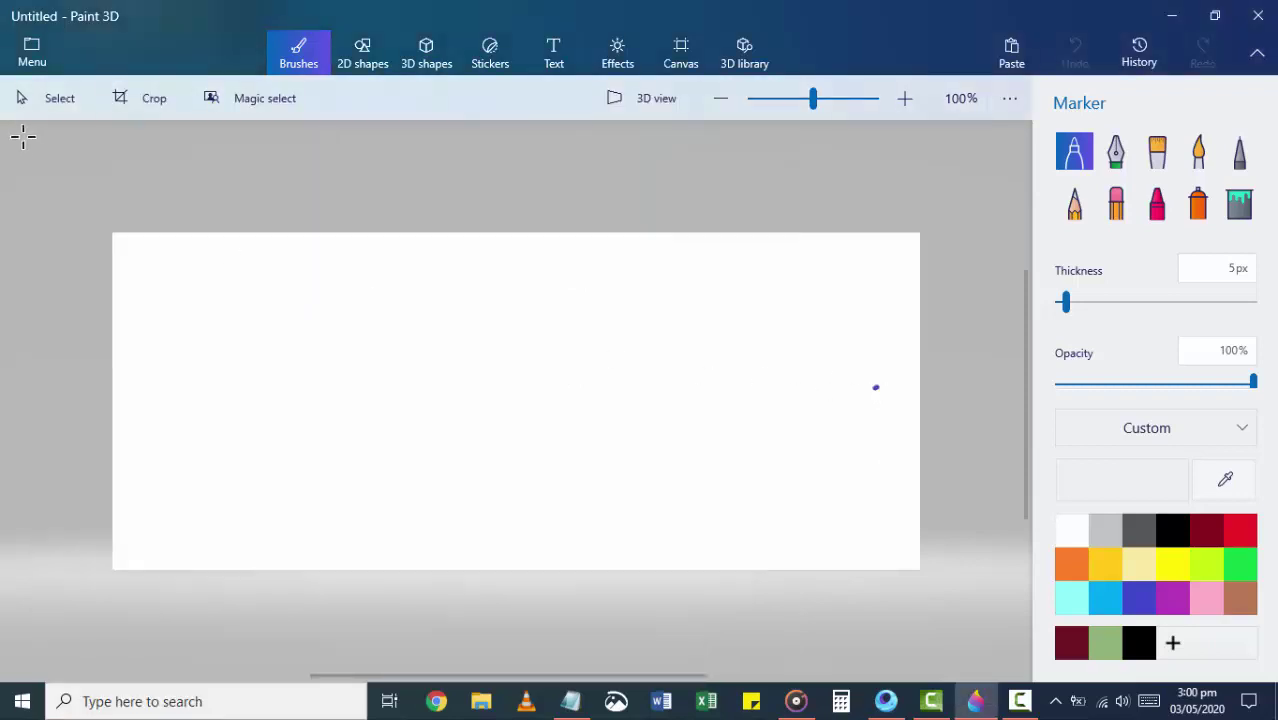
click(30, 60)
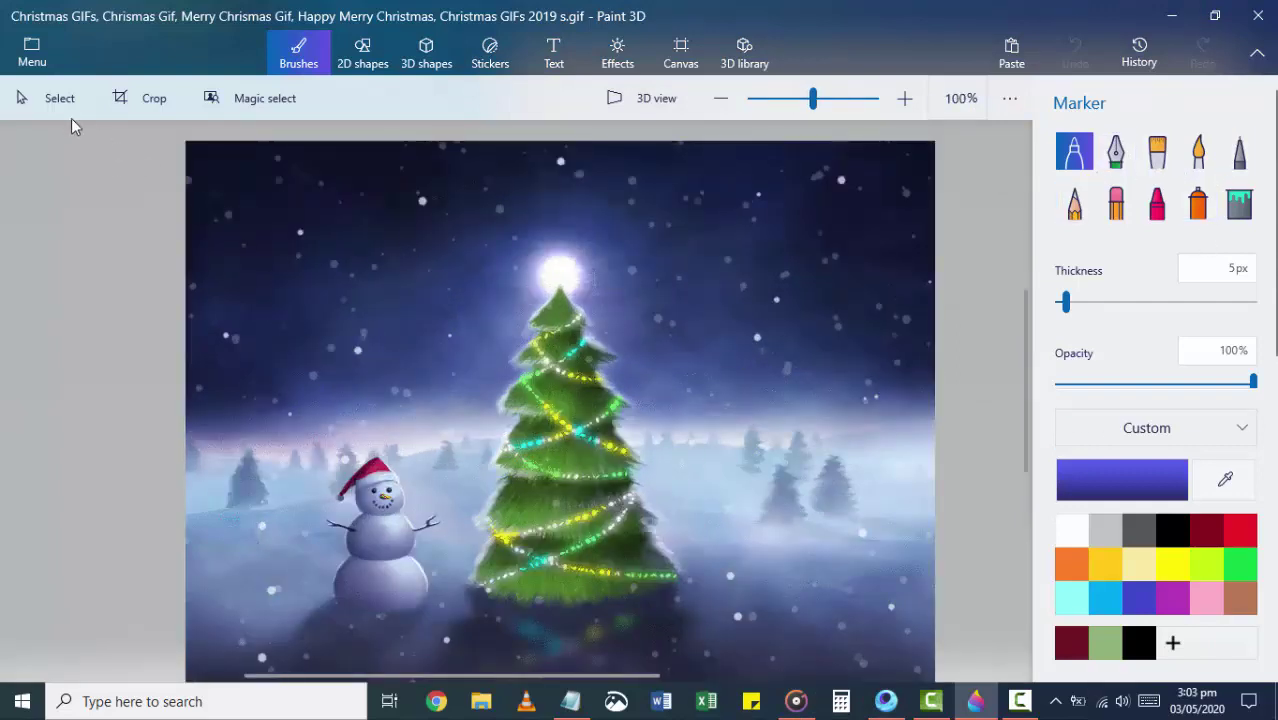
click(26, 52)
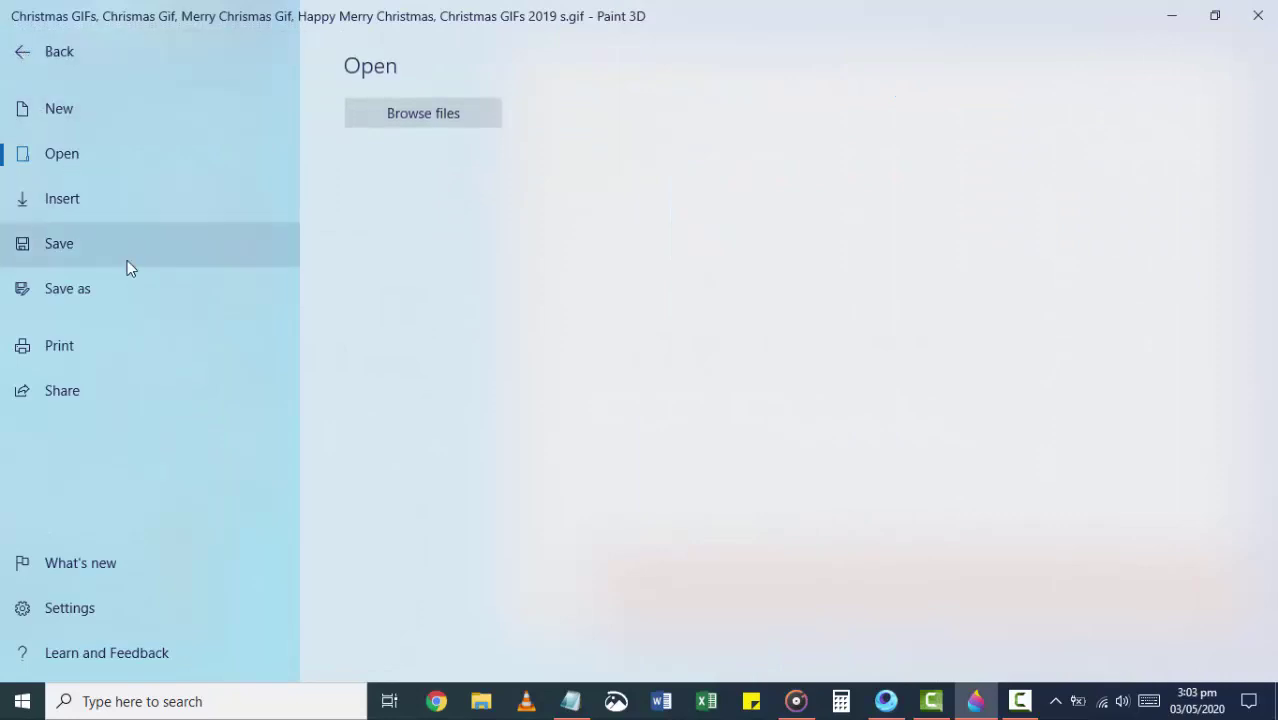
click(129, 289)
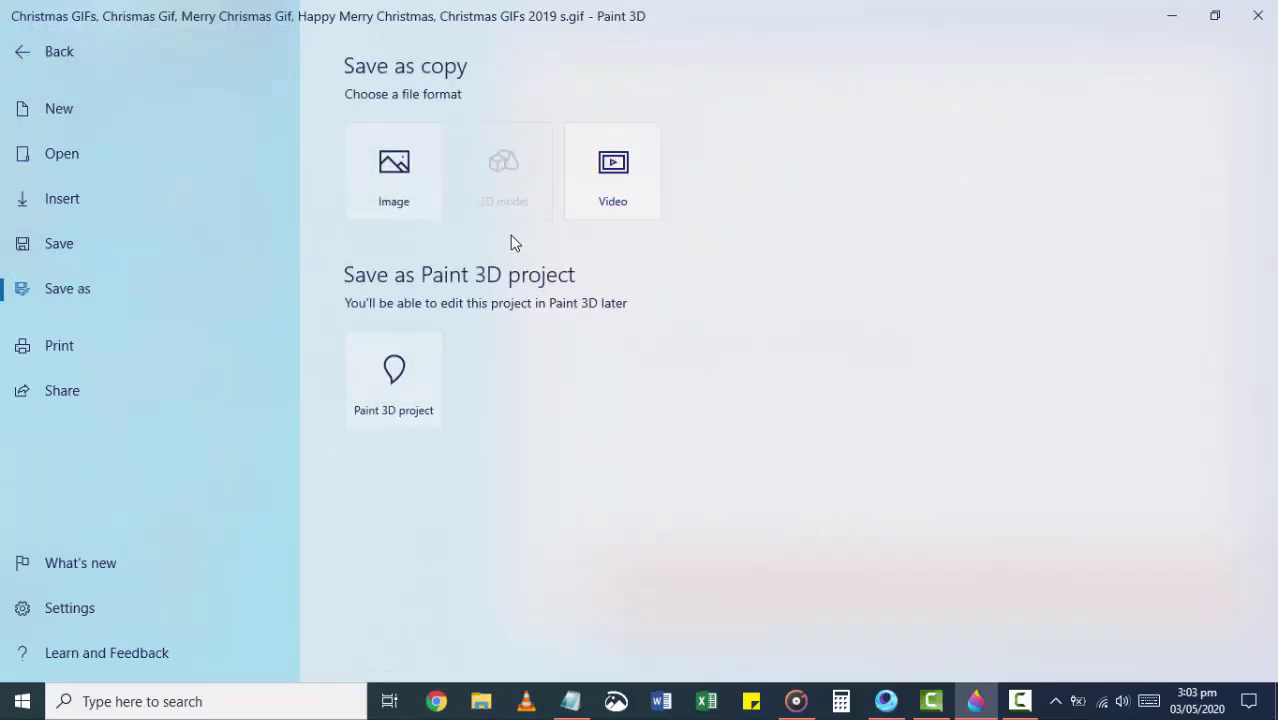
click(615, 188)
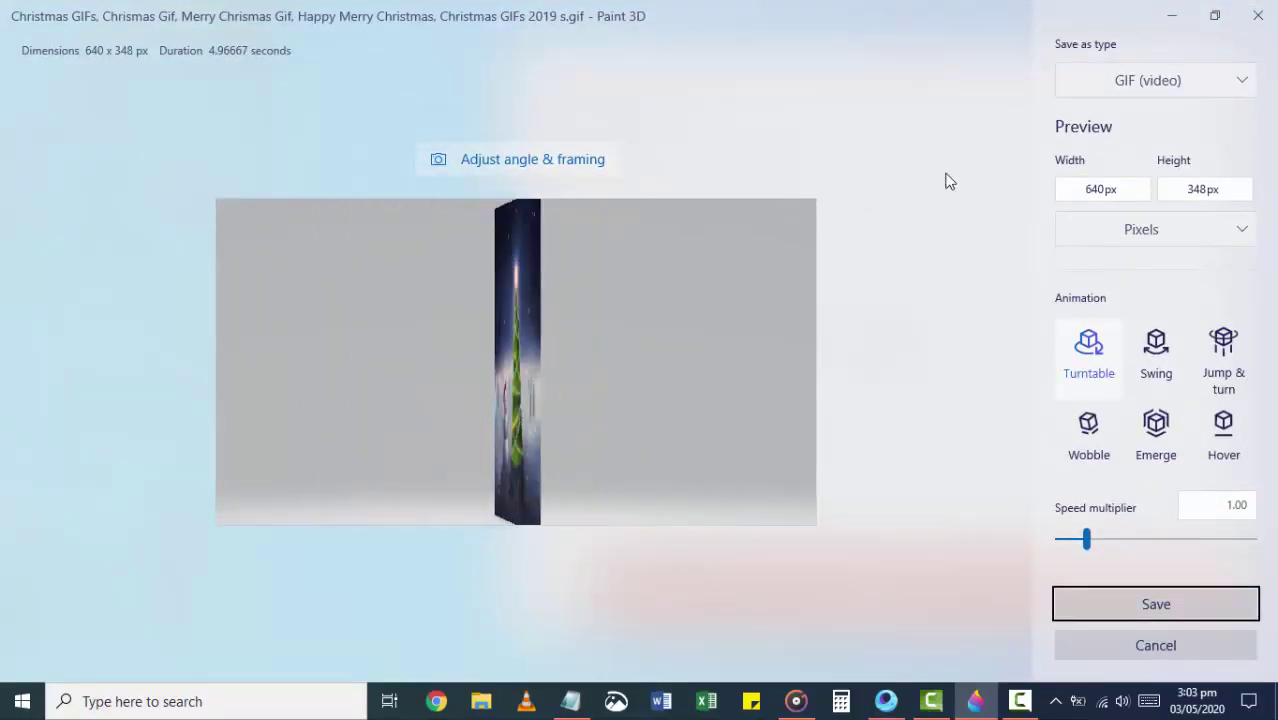
click(1106, 82)
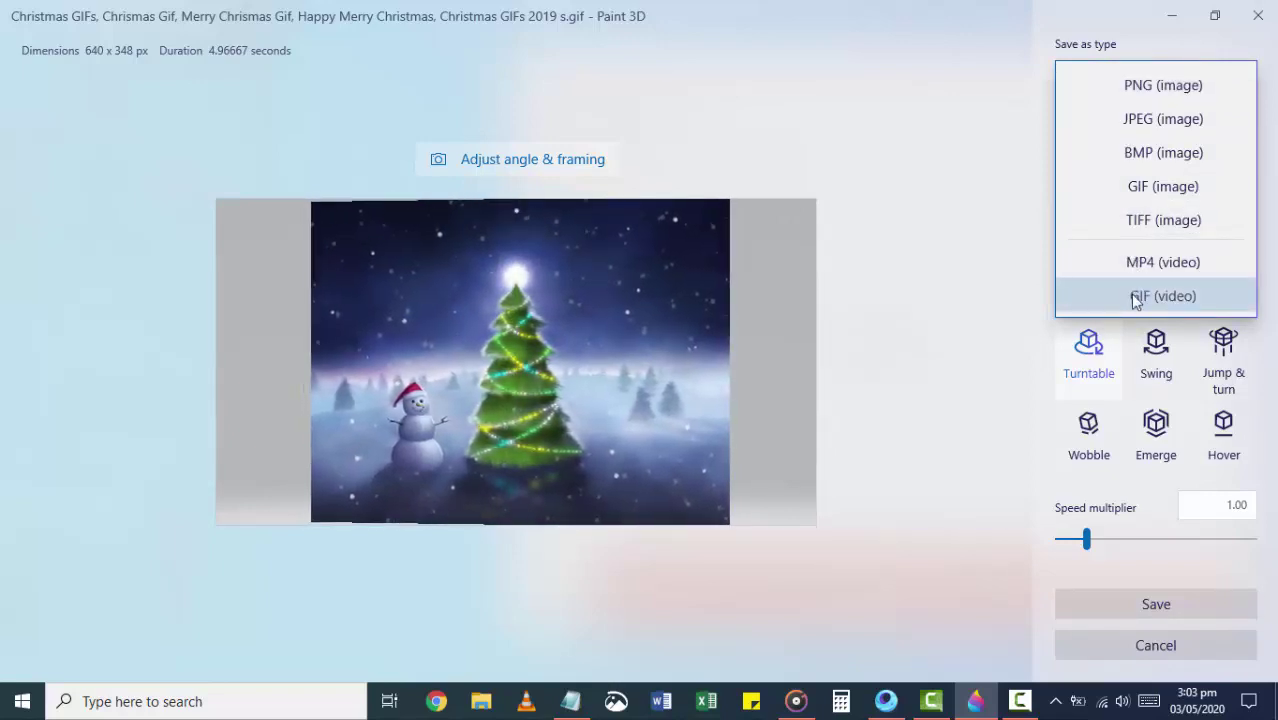
click(1025, 275)
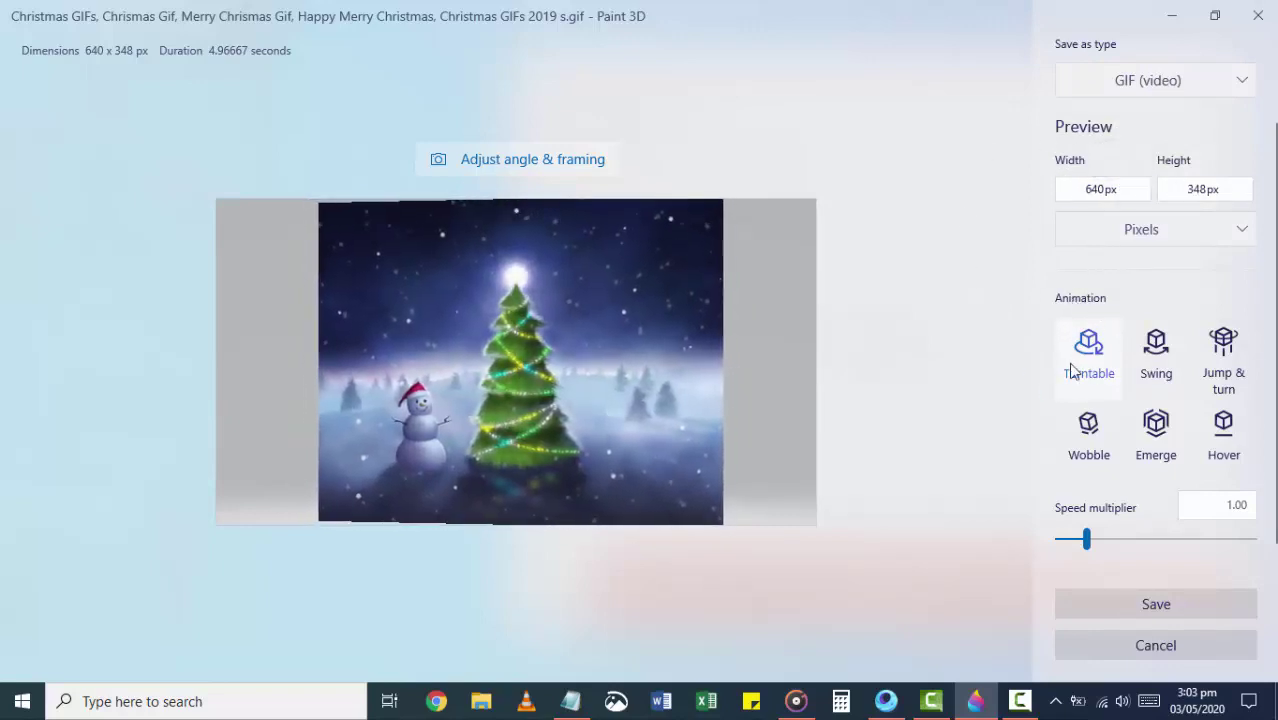
click(1098, 432)
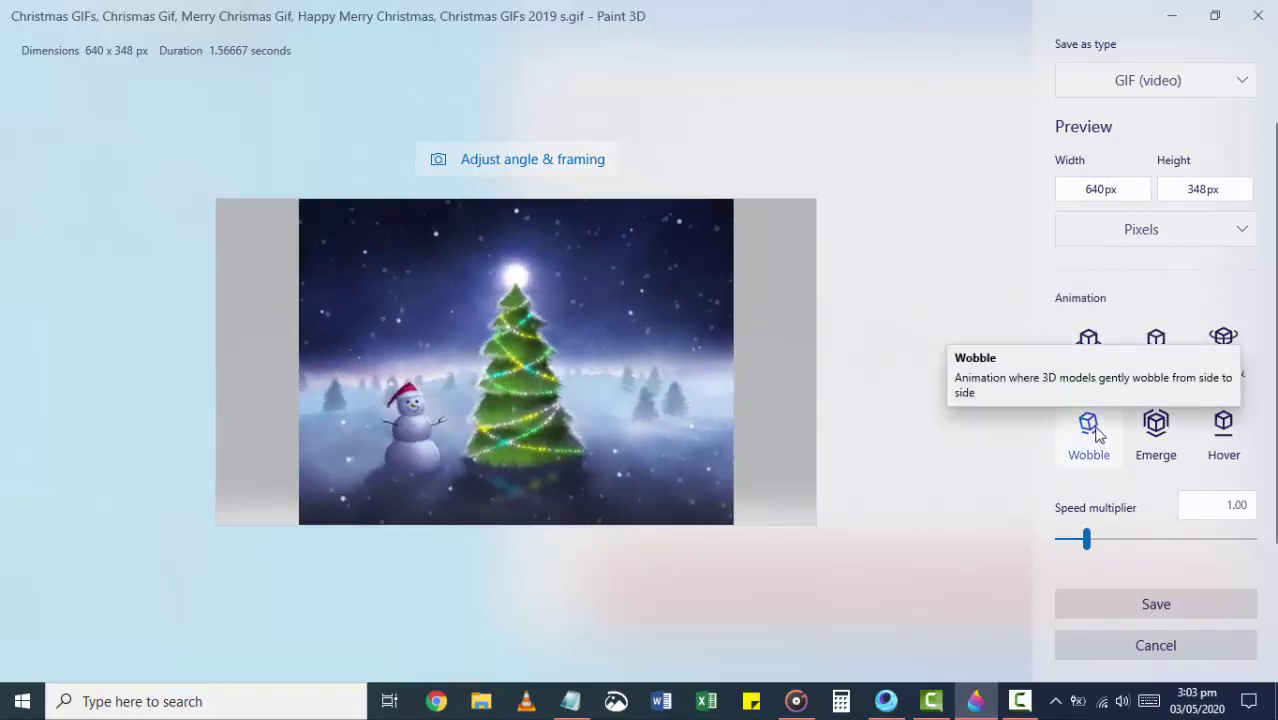
click(1180, 342)
click(1233, 348)
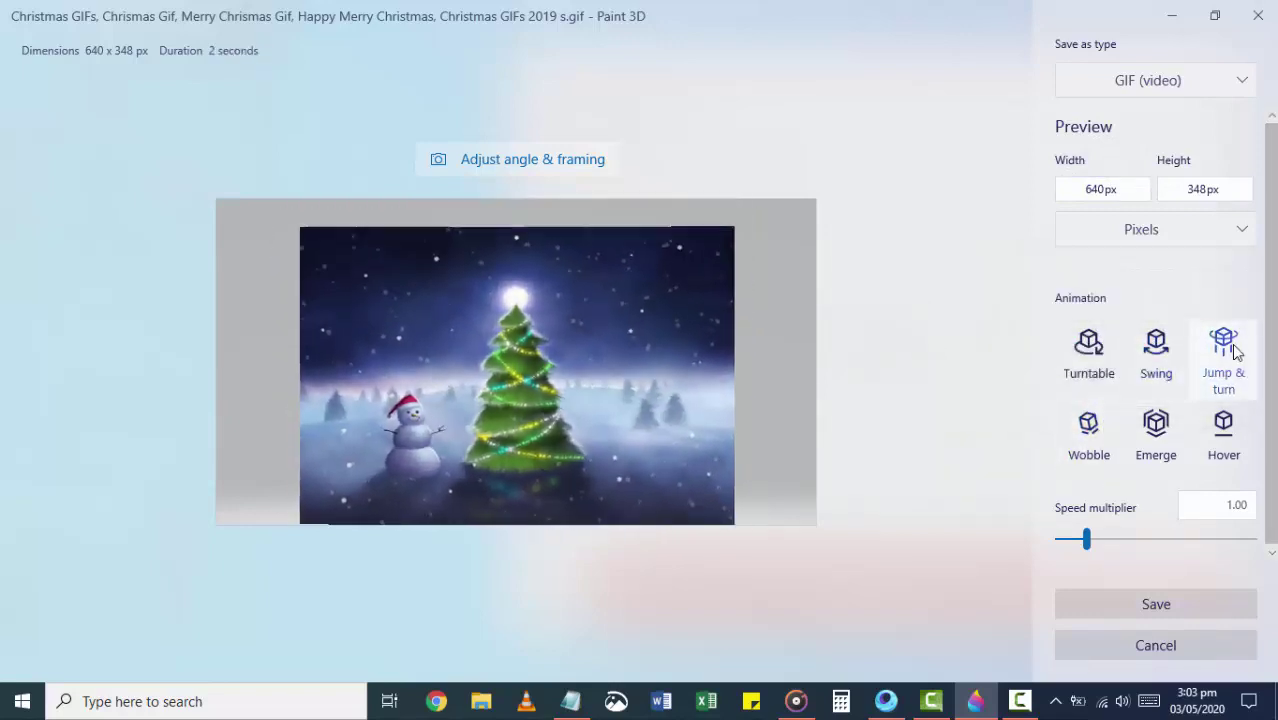
click(1220, 441)
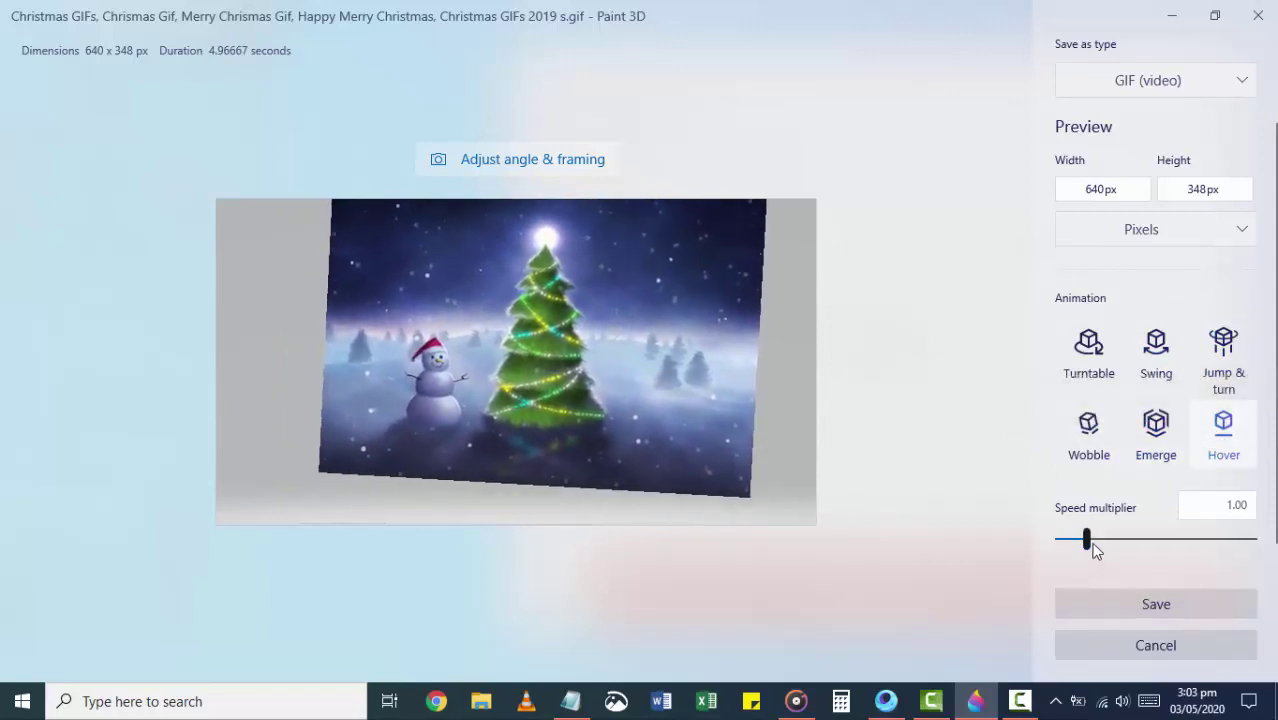
drag(1091, 541, 1248, 545)
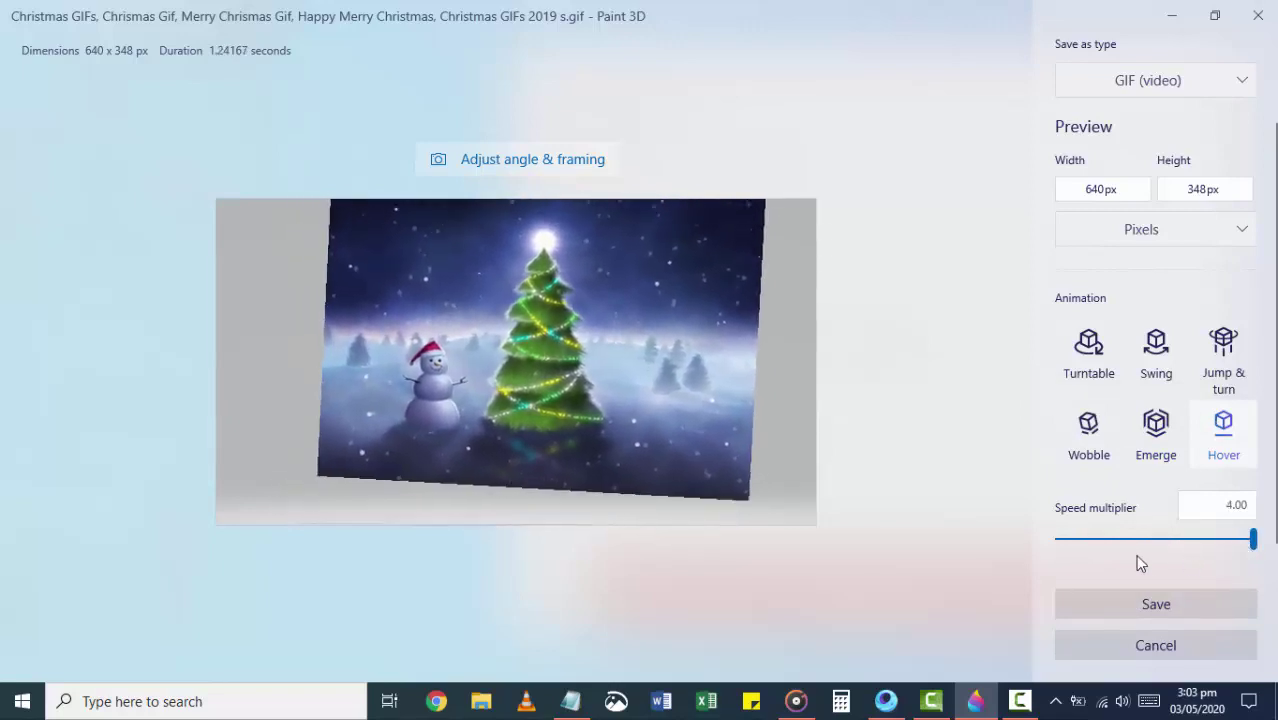
key(shift+Tab)
click(1067, 548)
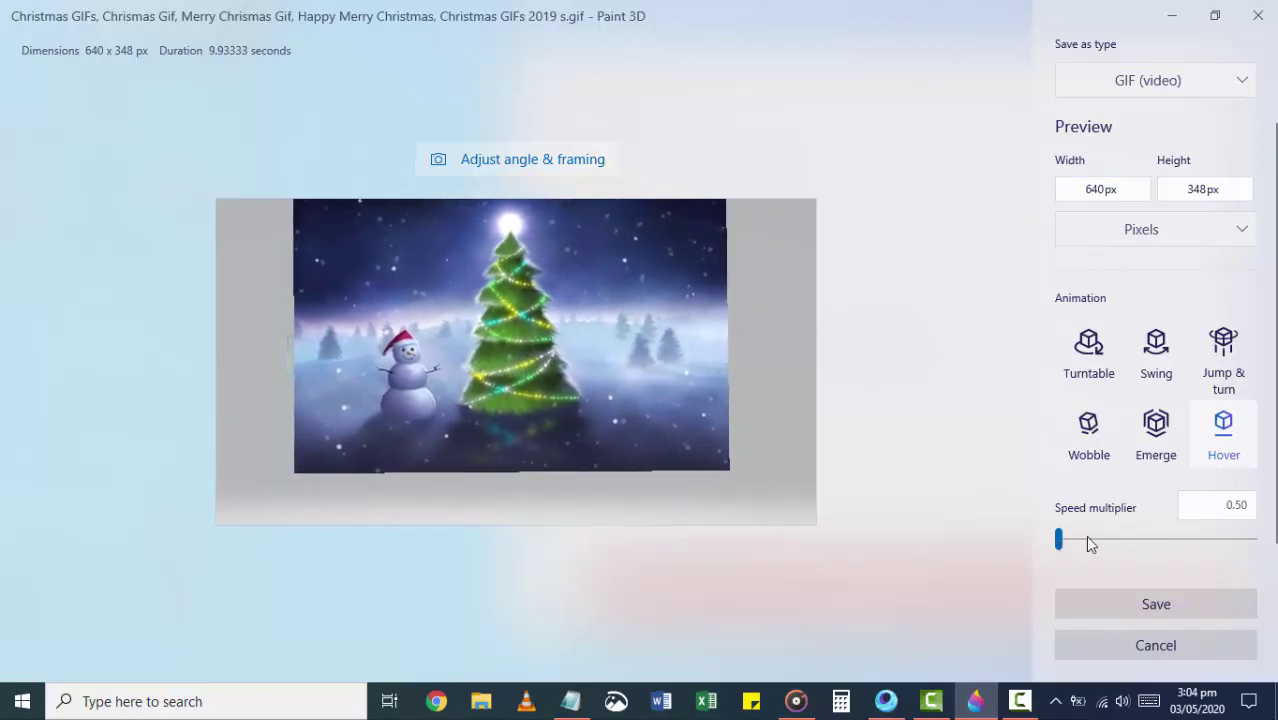
click(1085, 540)
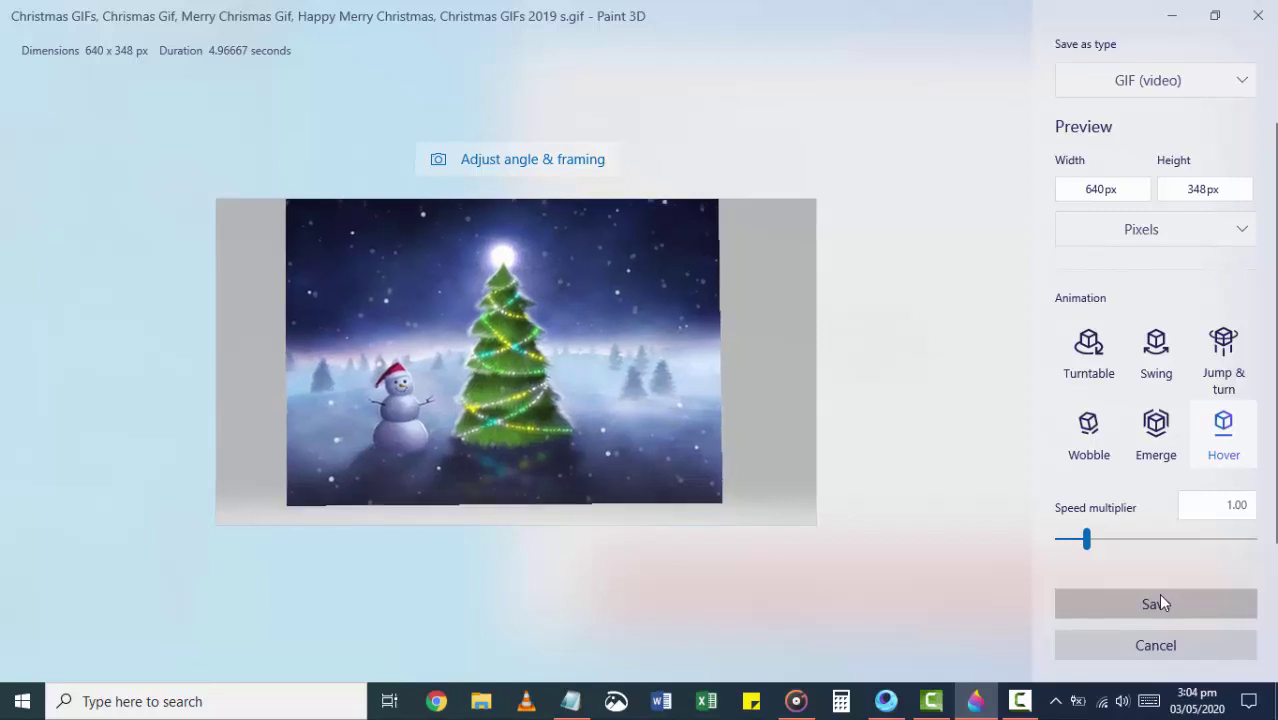
key(Escape)
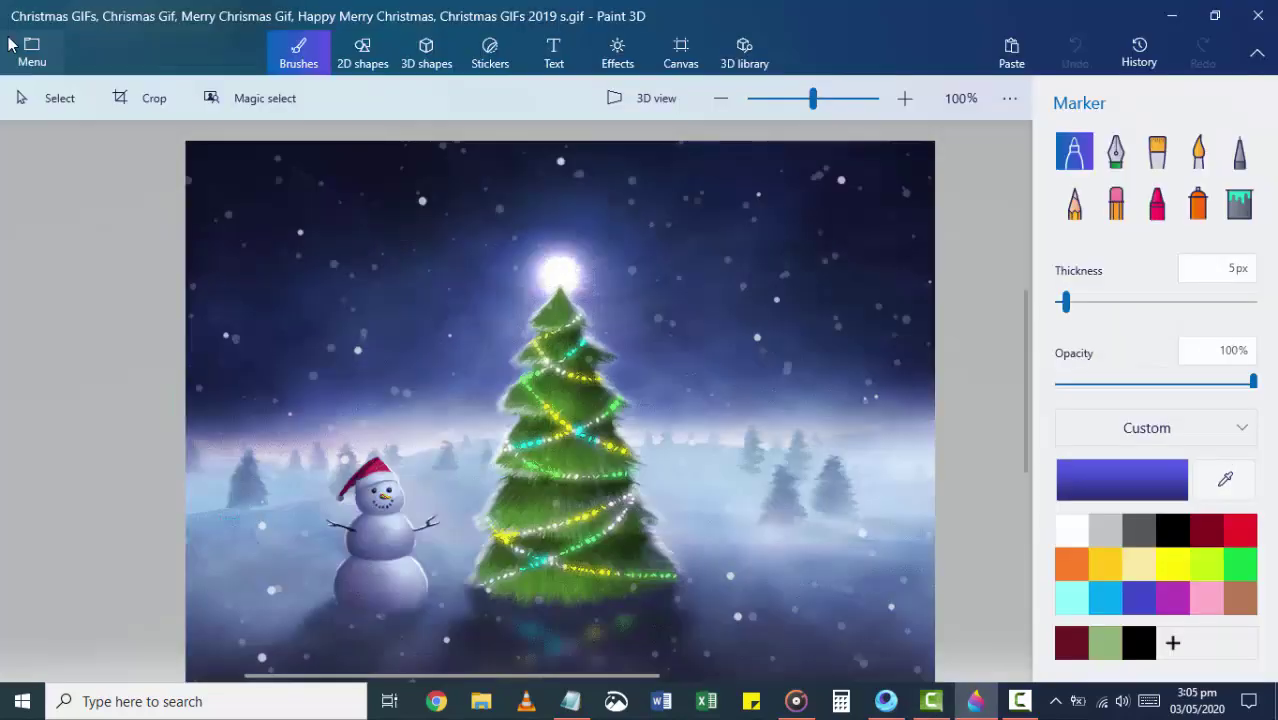
- Start a new blank project and trial a 2D OsaMania text box with yellow background fill
click(25, 50)
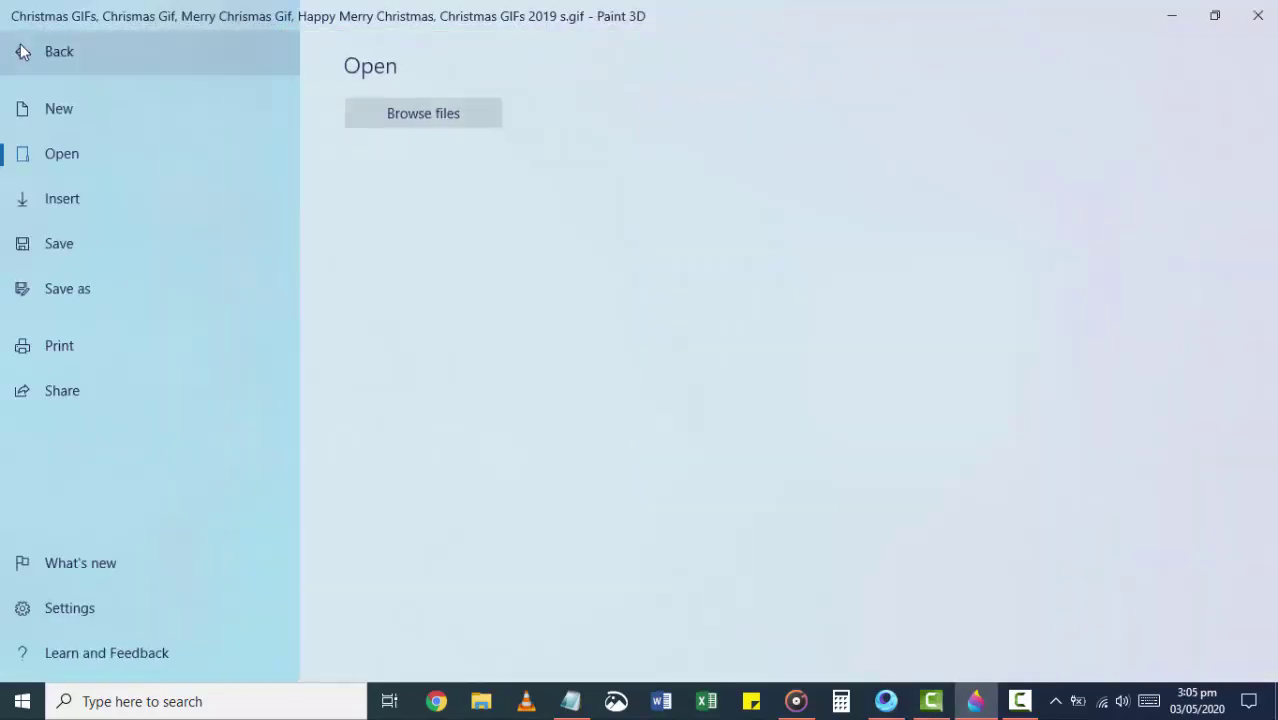
click(40, 104)
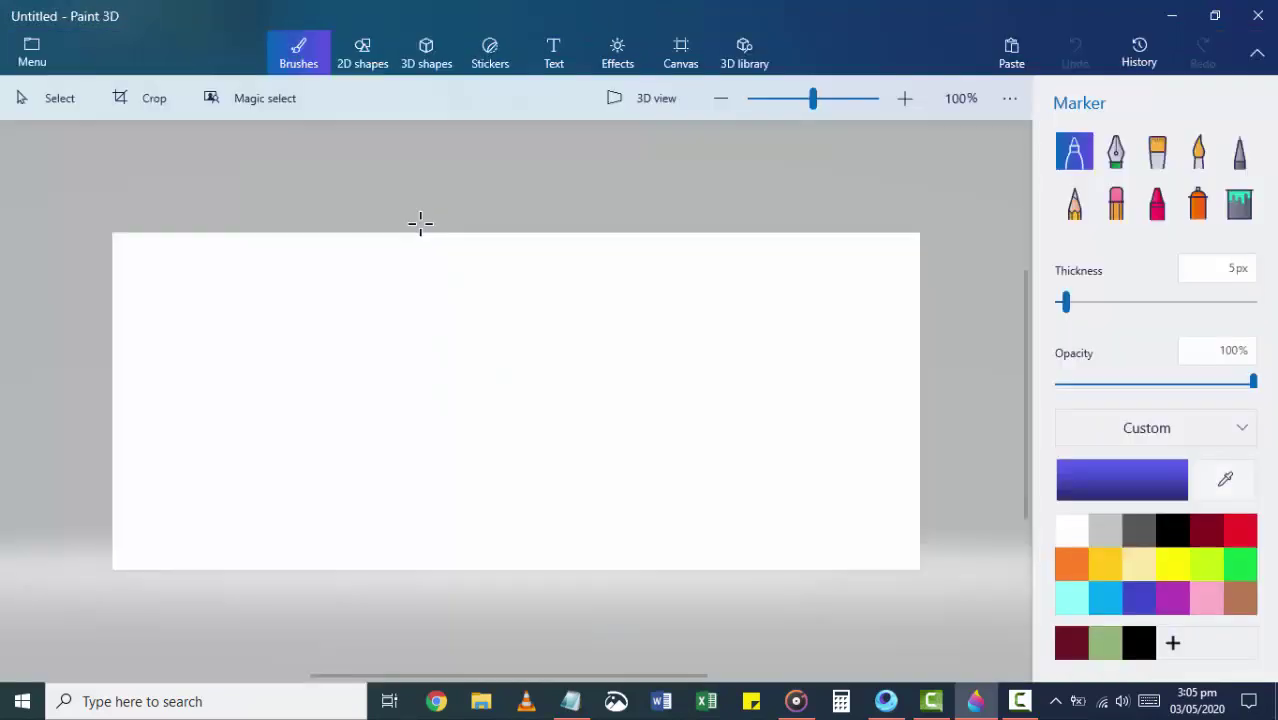
click(562, 60)
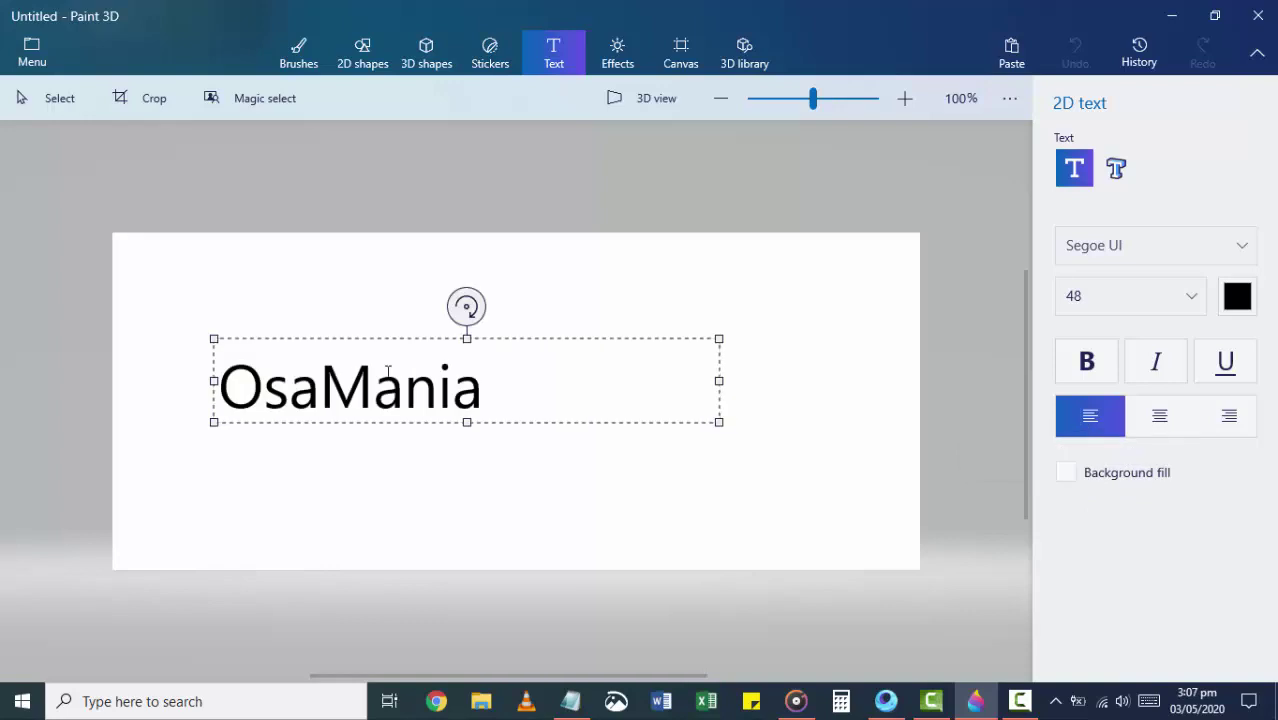
click(1092, 474)
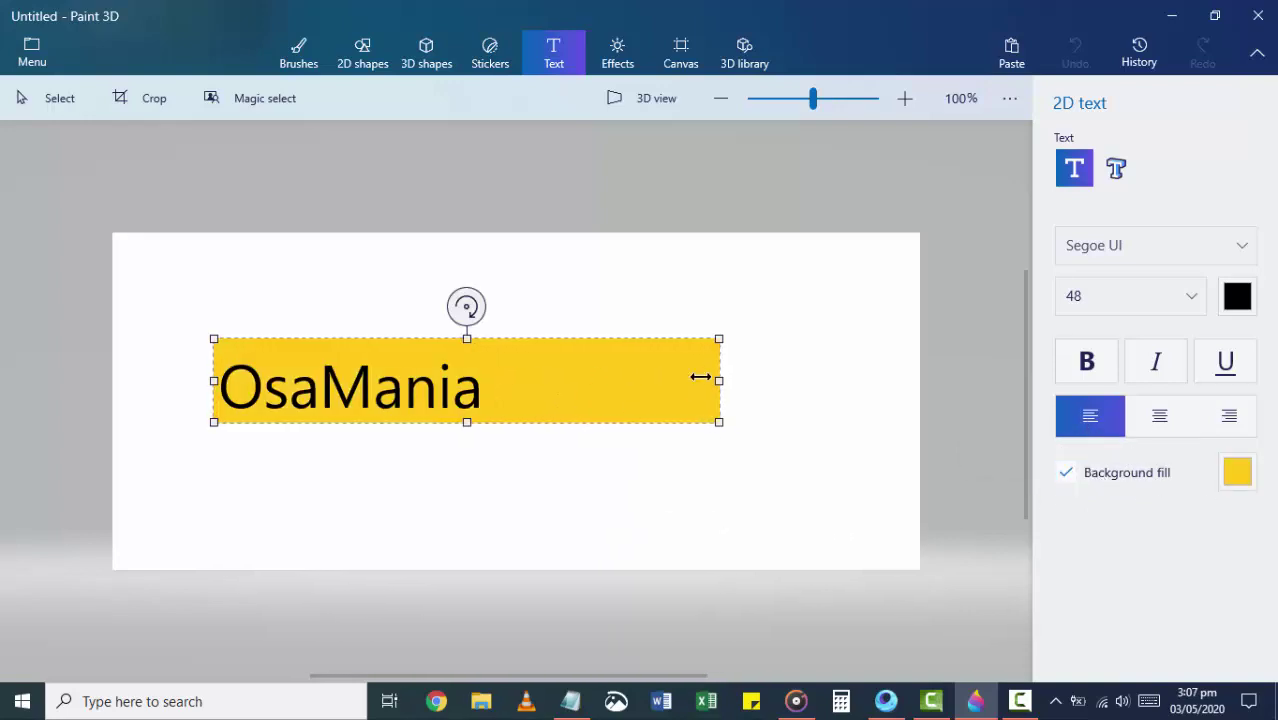
click(1068, 474)
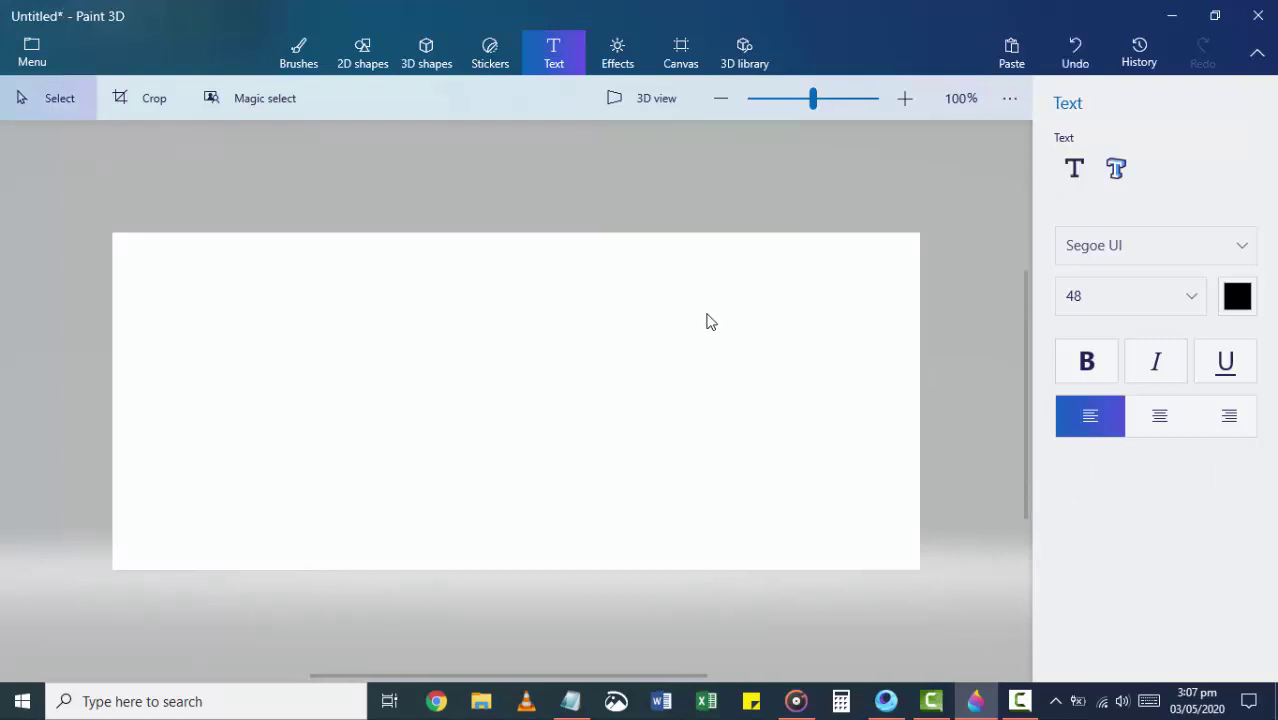
- Create a 3D text box reading 'OsaMania' on the canvas and commit it
click(1125, 168)
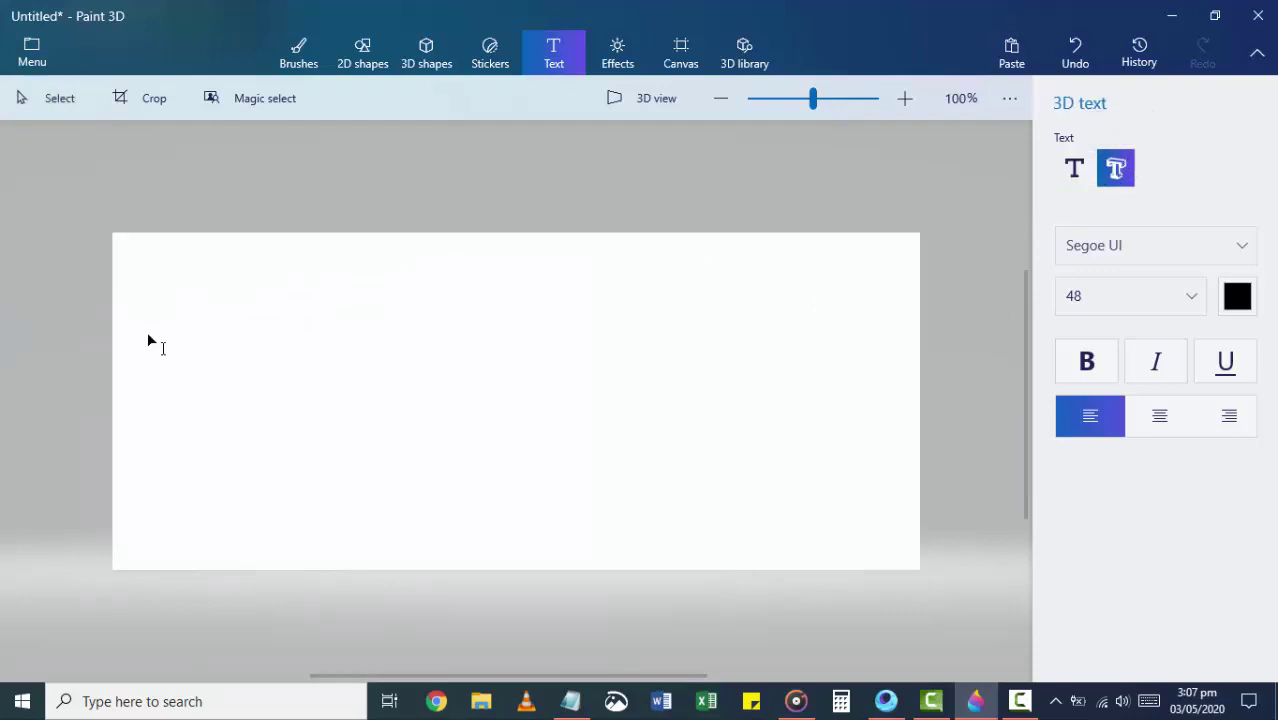
click(248, 348)
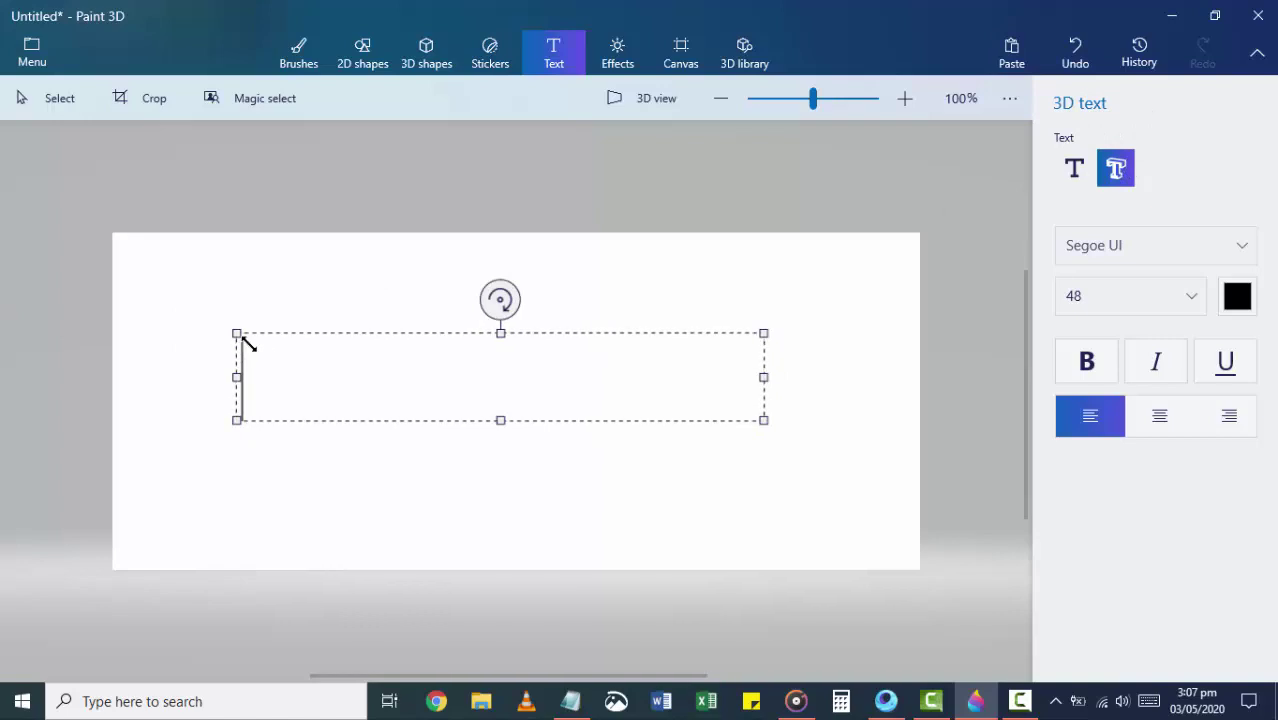
text(OsaMania)
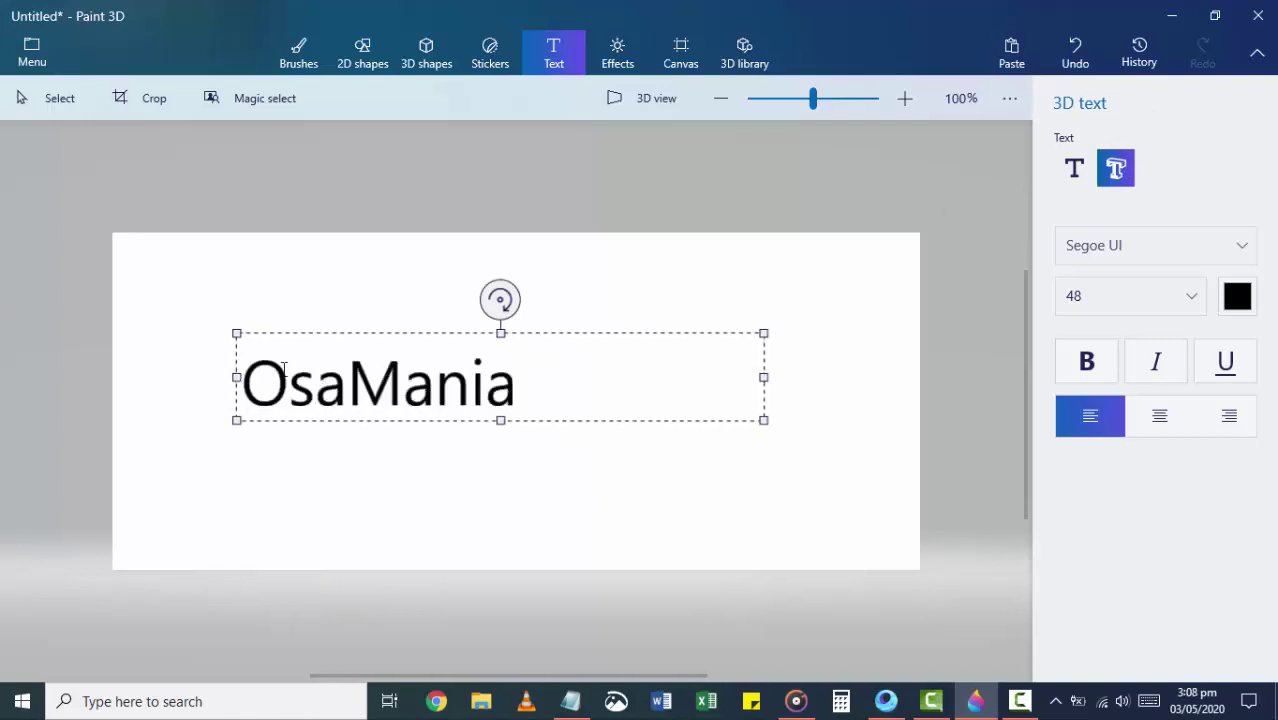
key(ctrl+z)
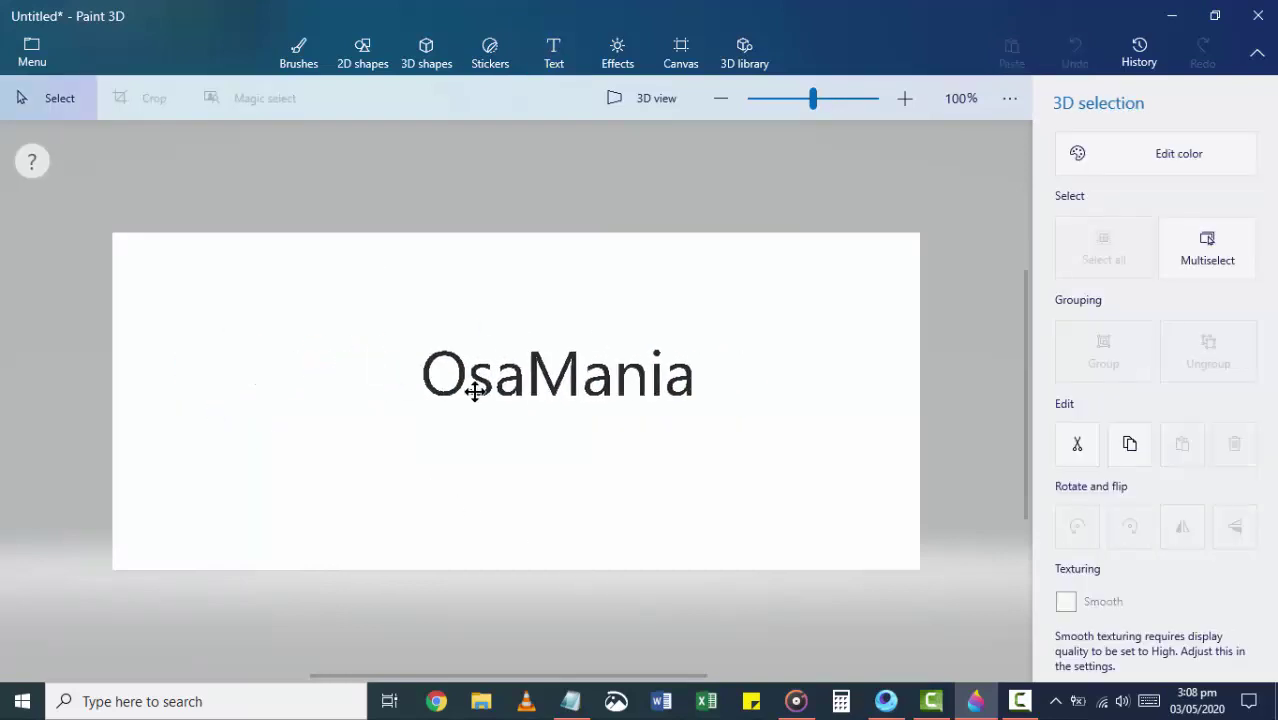
- Enlarge and recentre the OsaMania 3D text, then tilt it to reveal its extruded depth
drag(336, 374, 367, 300)
drag(667, 338, 979, 282)
drag(733, 359, 559, 369)
drag(522, 466, 548, 482)
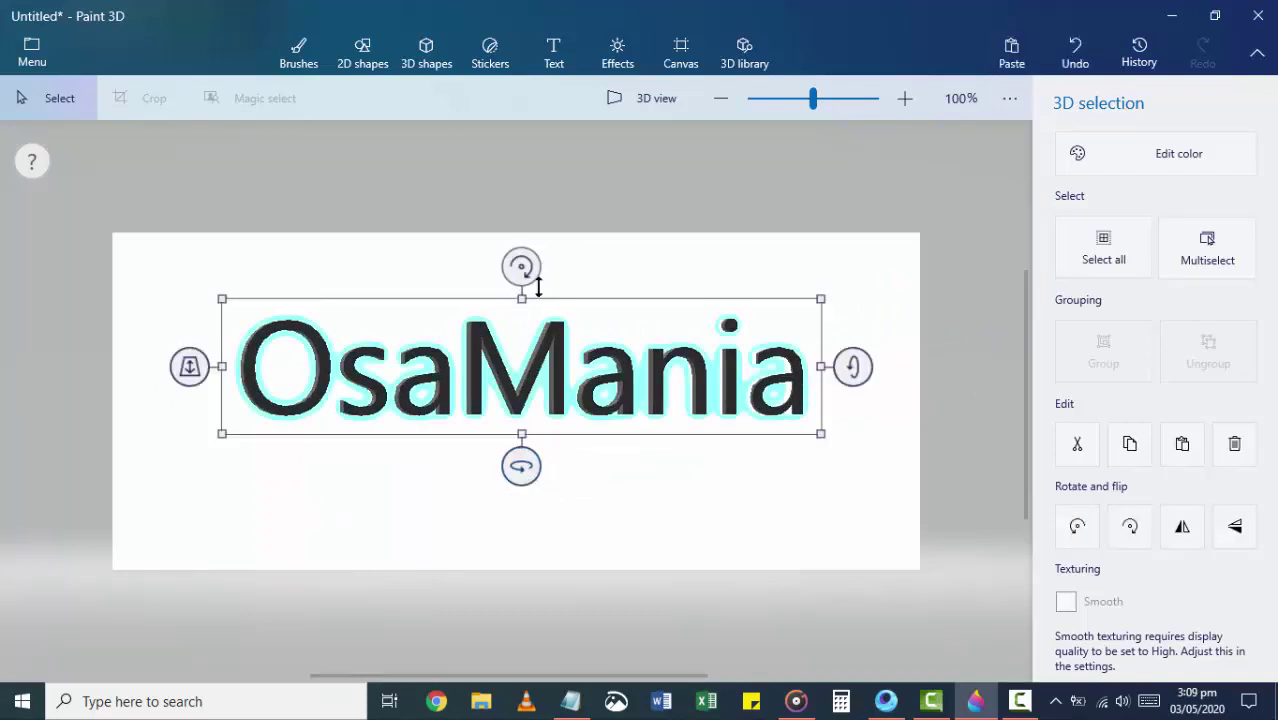
drag(853, 366, 852, 383)
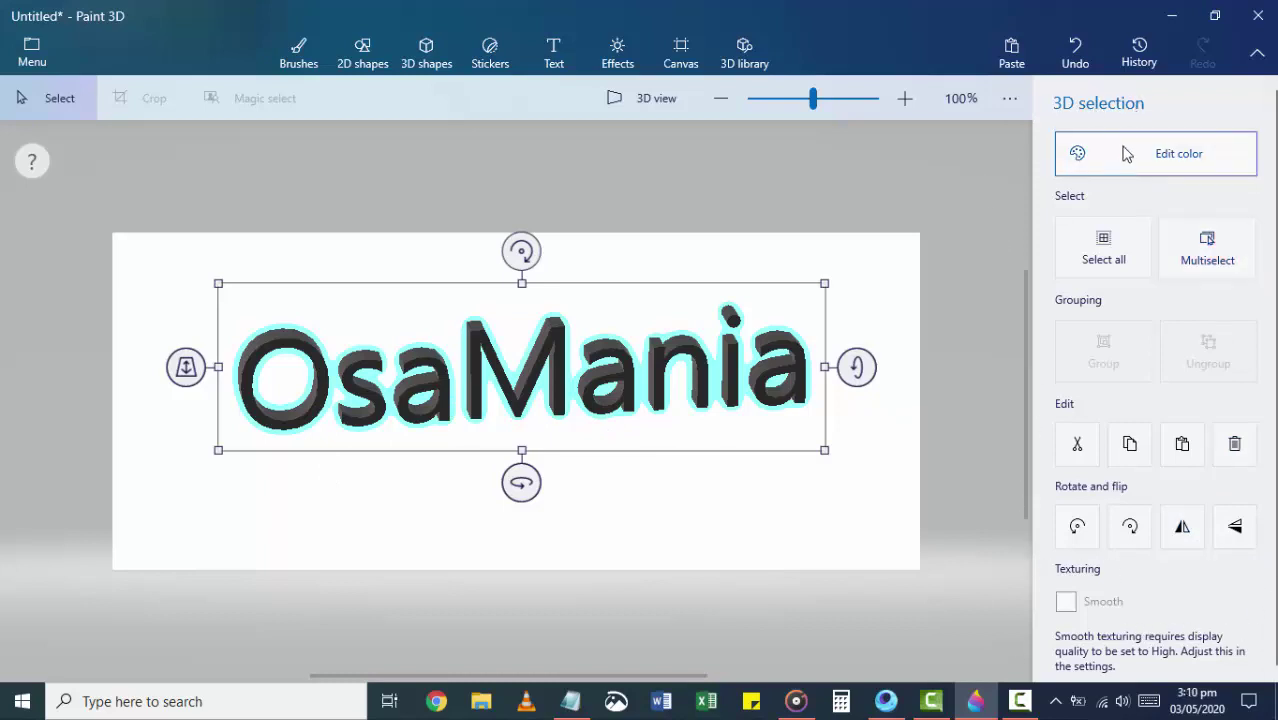
- Recolour the OsaMania 3D text red using Edit color
click(1178, 156)
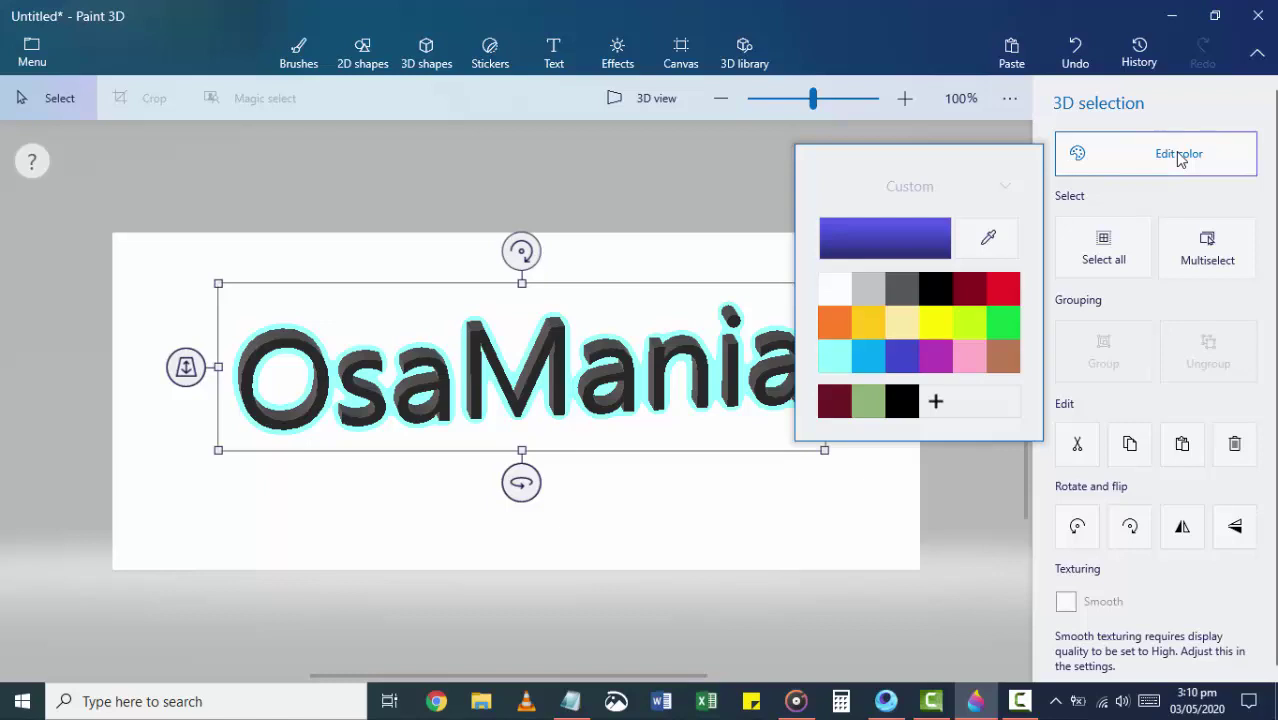
click(1003, 289)
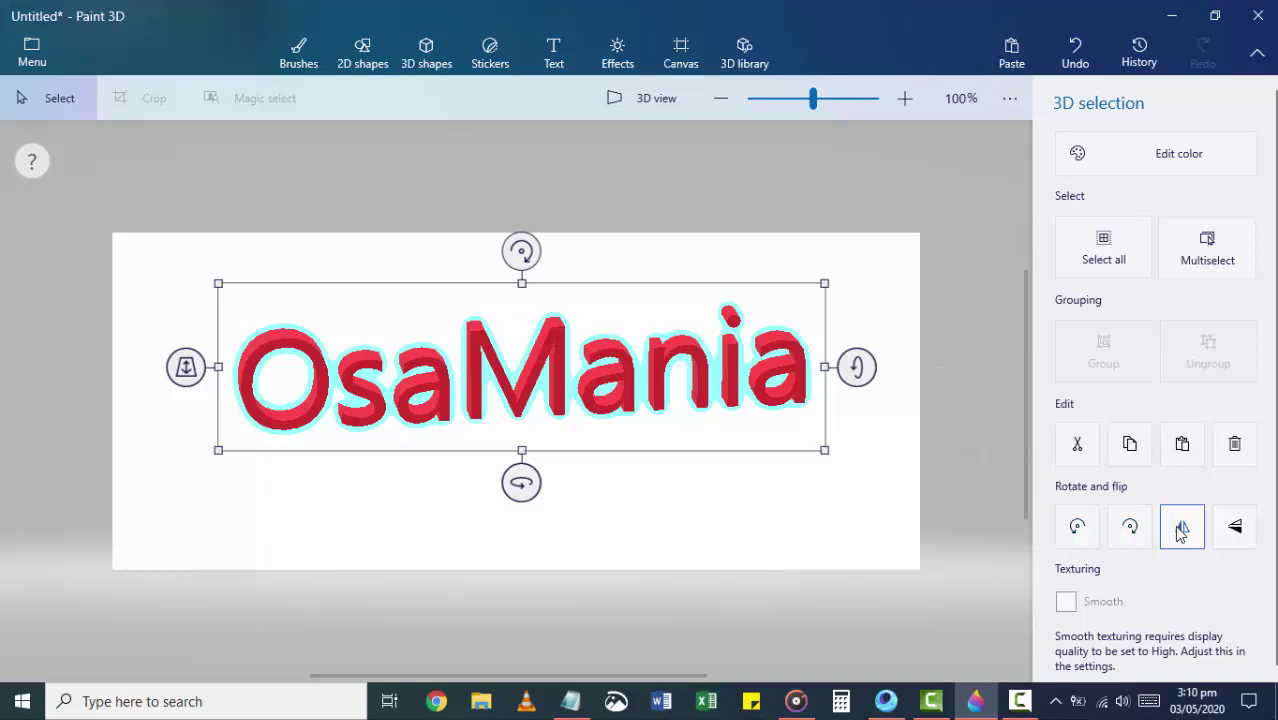
- Flip the text vertically twice and rotate it left four times, ending upright, then show Stickers
click(1234, 535)
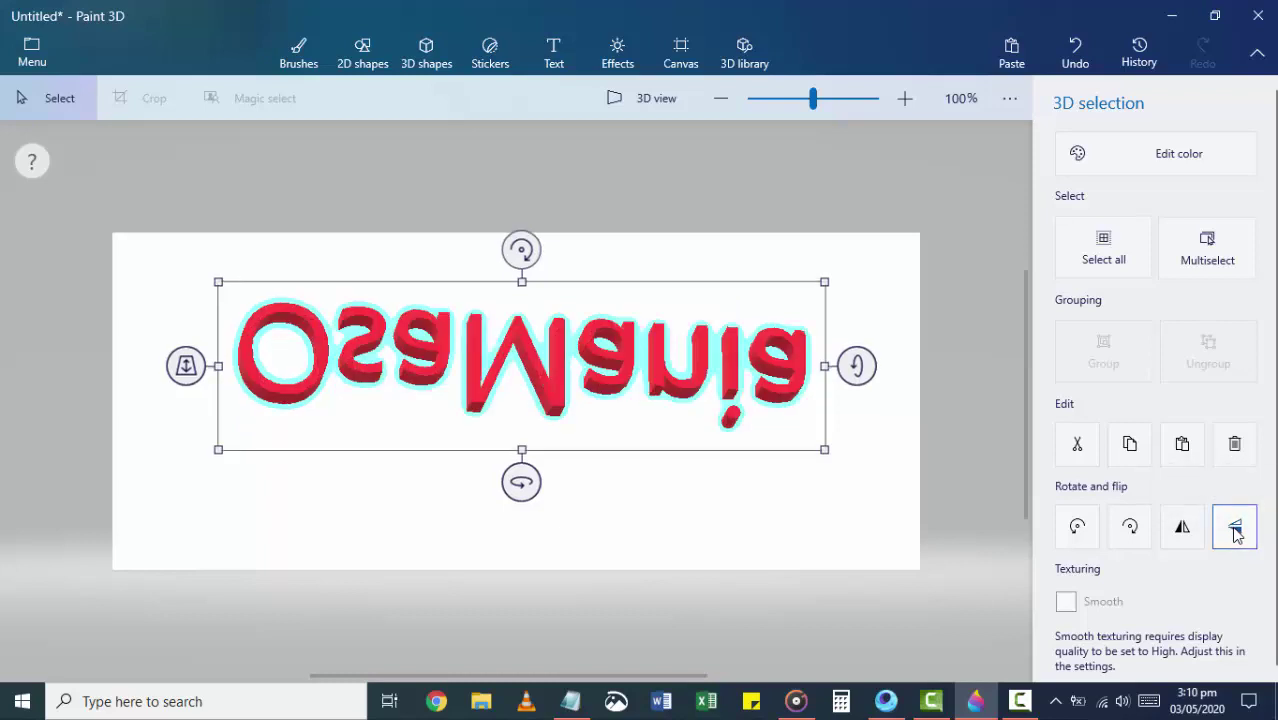
click(1230, 537)
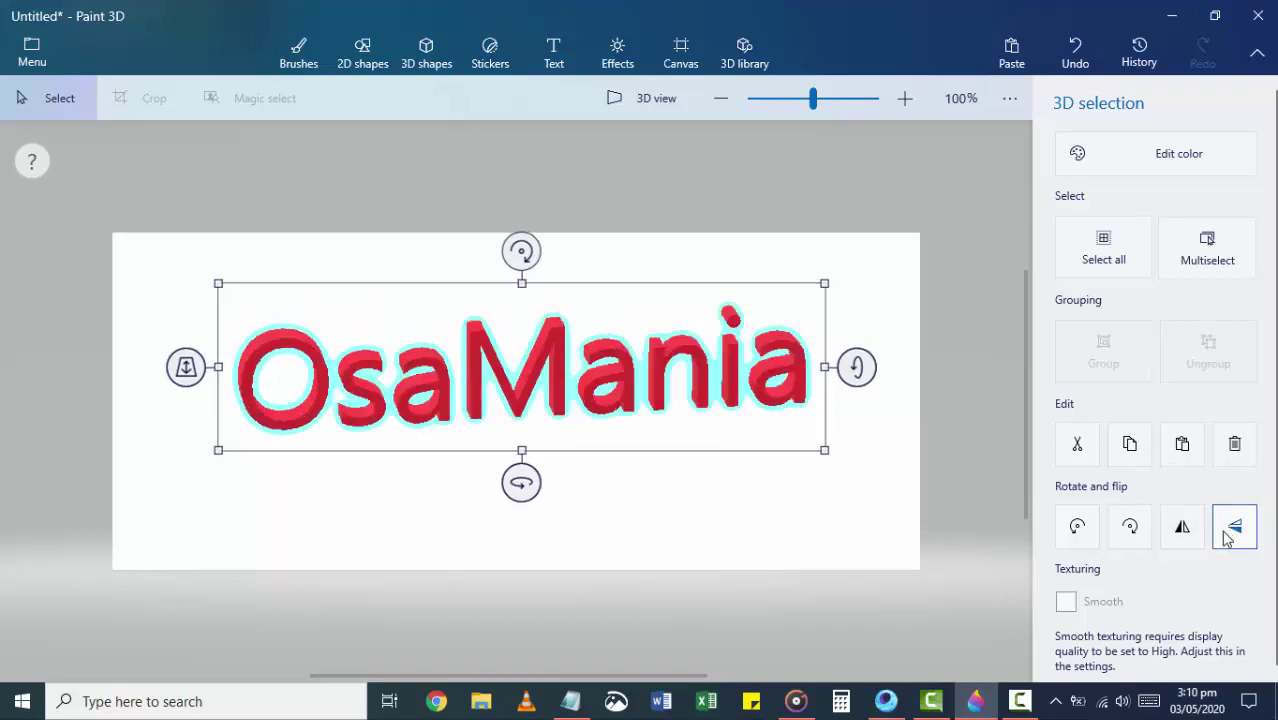
click(1075, 535)
click(1074, 536)
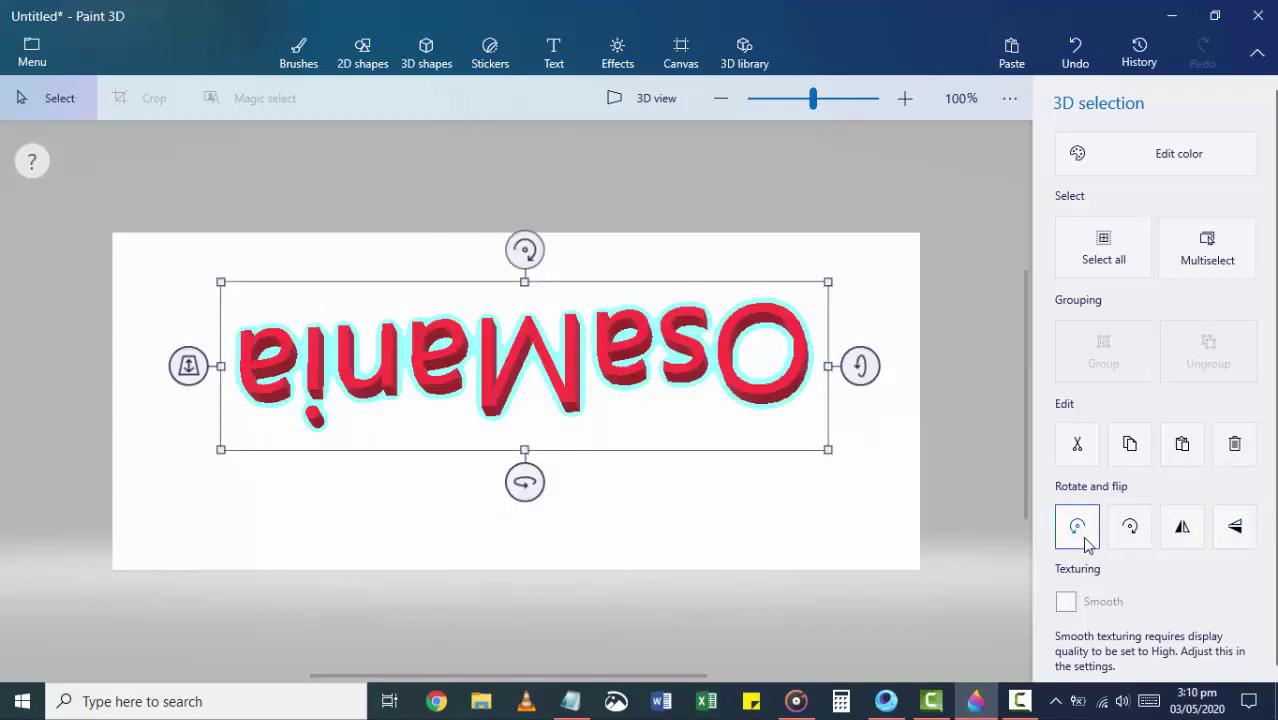
click(1078, 530)
click(1078, 530)
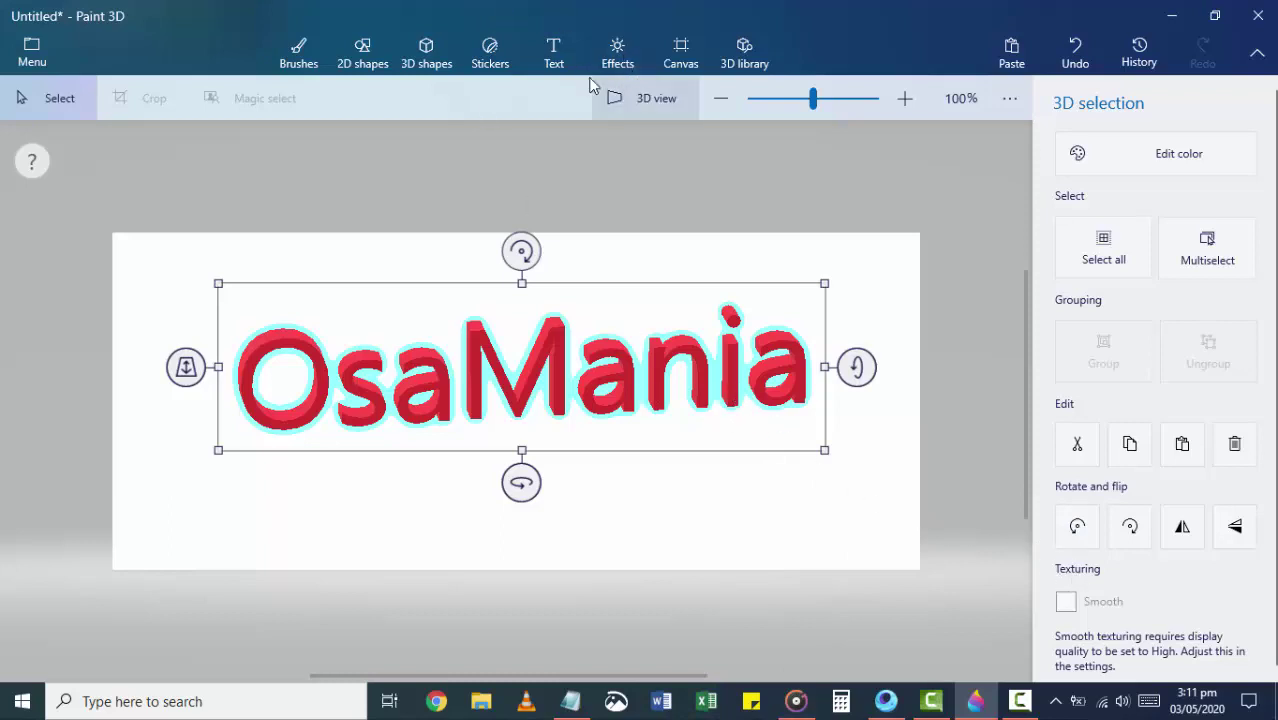
click(554, 52)
click(508, 54)
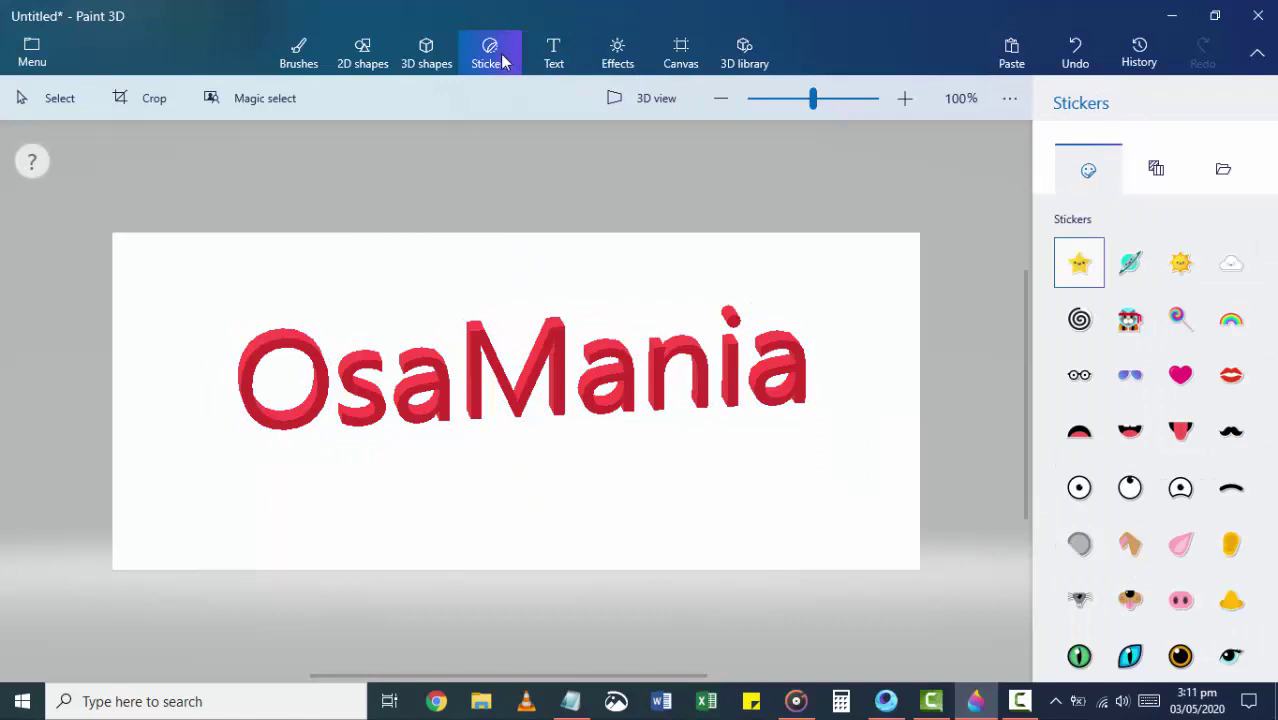
- Stamp the Gravel texture onto the Osa letters, stretched wider across them
click(1155, 172)
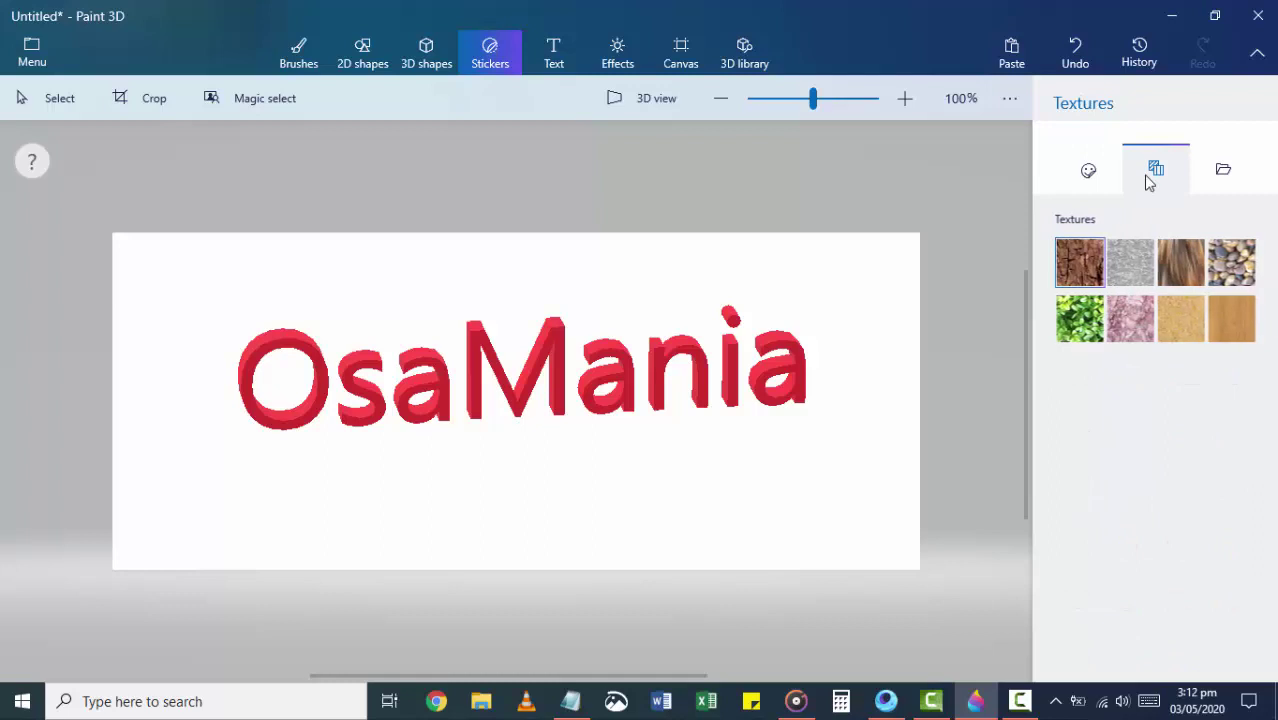
click(1218, 275)
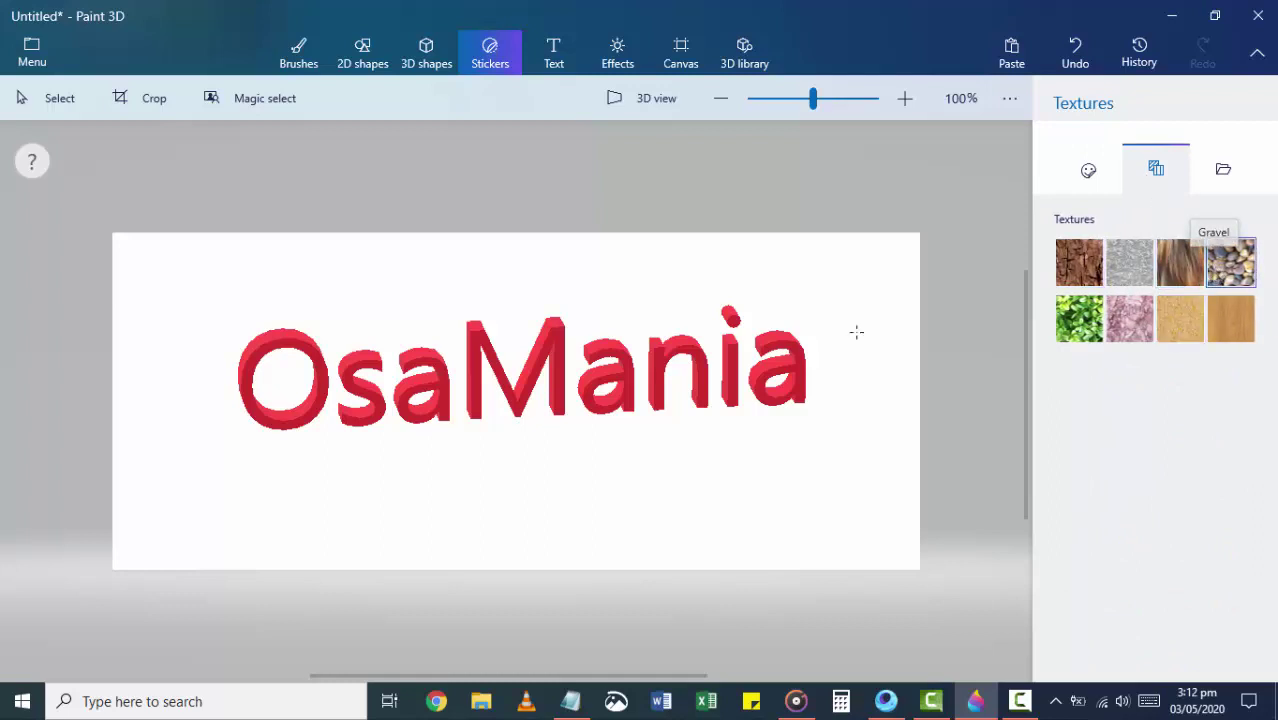
click(324, 387)
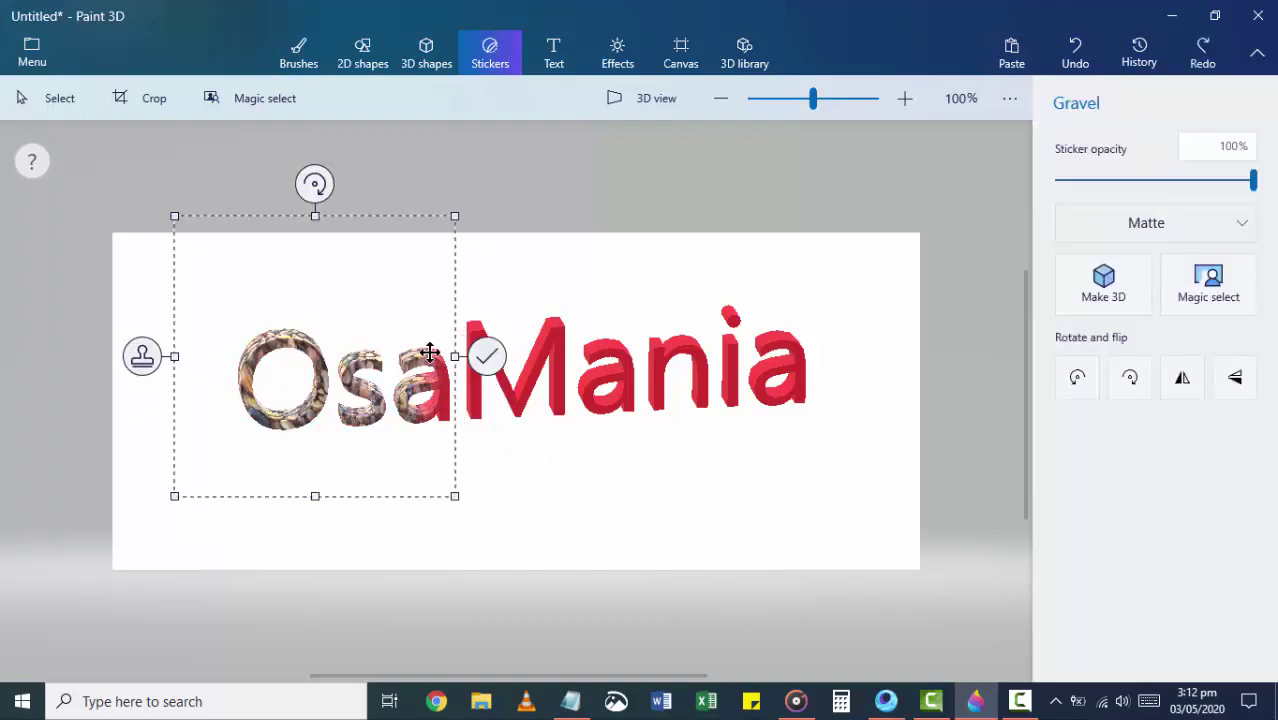
drag(457, 354, 551, 425)
click(622, 476)
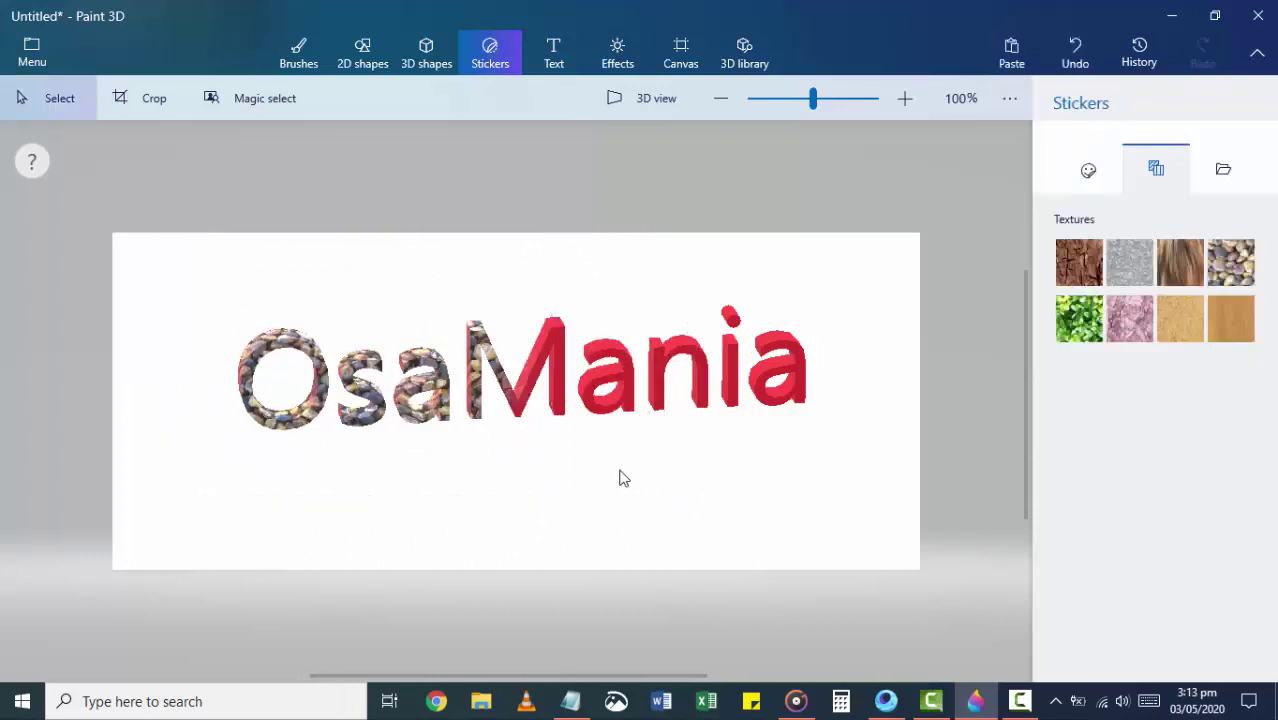
click(1090, 171)
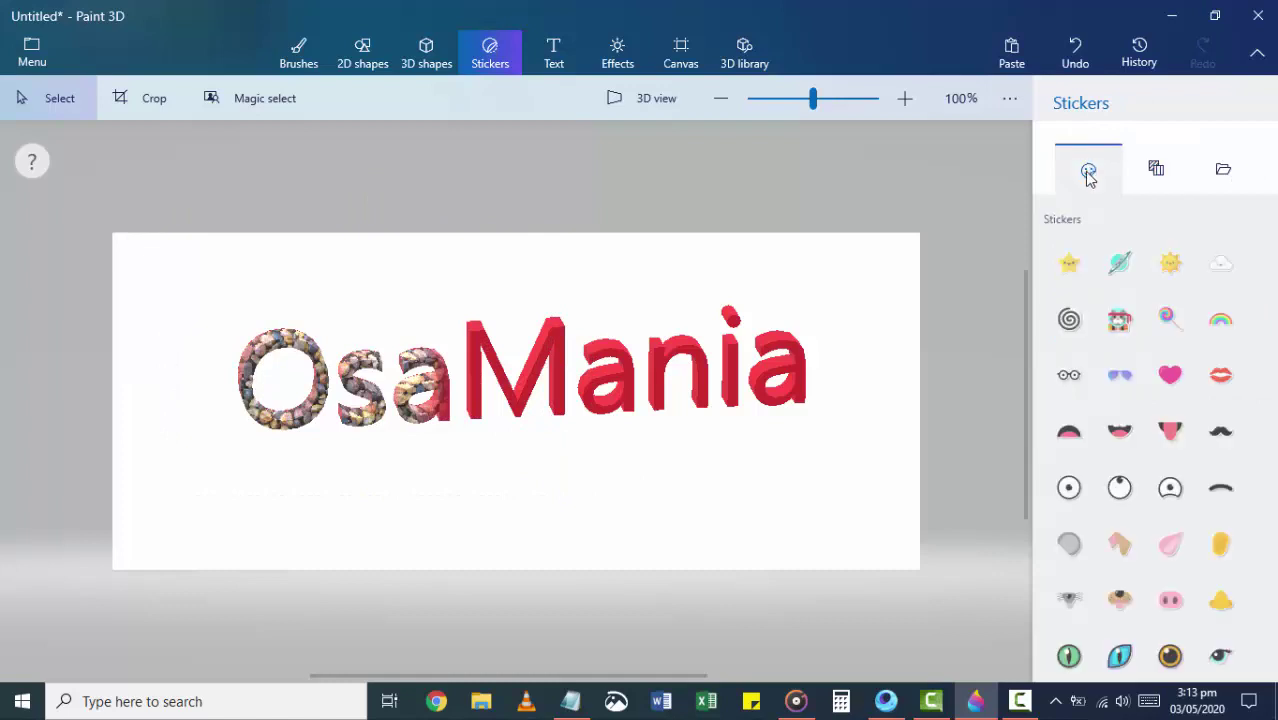
- Place and shrink a rainbow sticker over the nia letters, then undo the last placement
click(1130, 320)
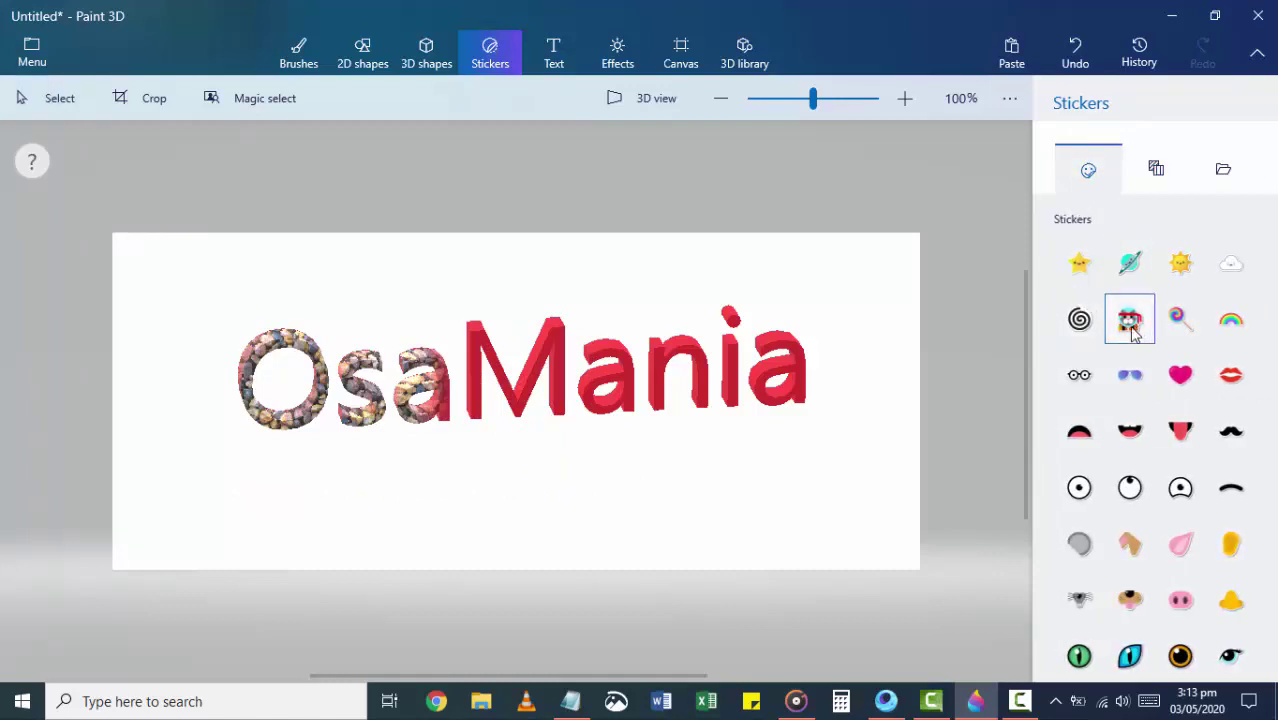
click(757, 373)
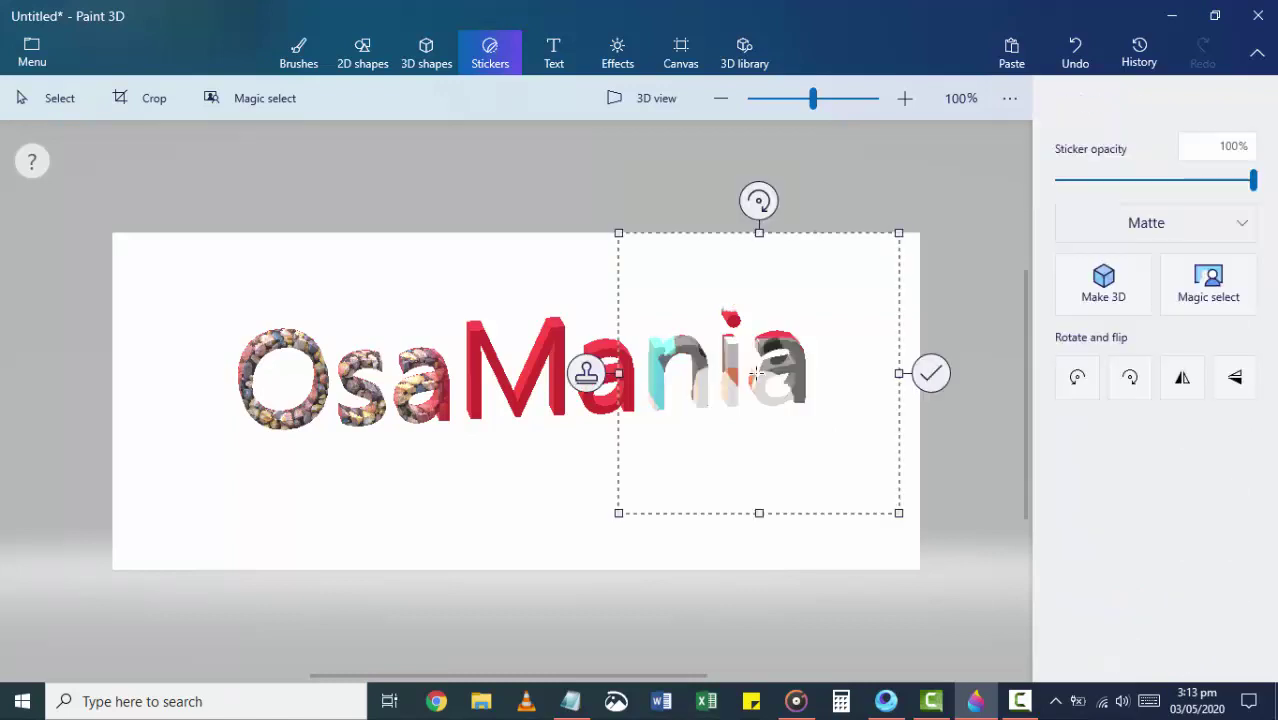
mouse_move(612, 372)
mouse_down()
mouse_move(648, 373)
mouse_move(628, 373)
mouse_up()
drag(762, 513, 727, 377)
drag(727, 250, 717, 347)
click(480, 580)
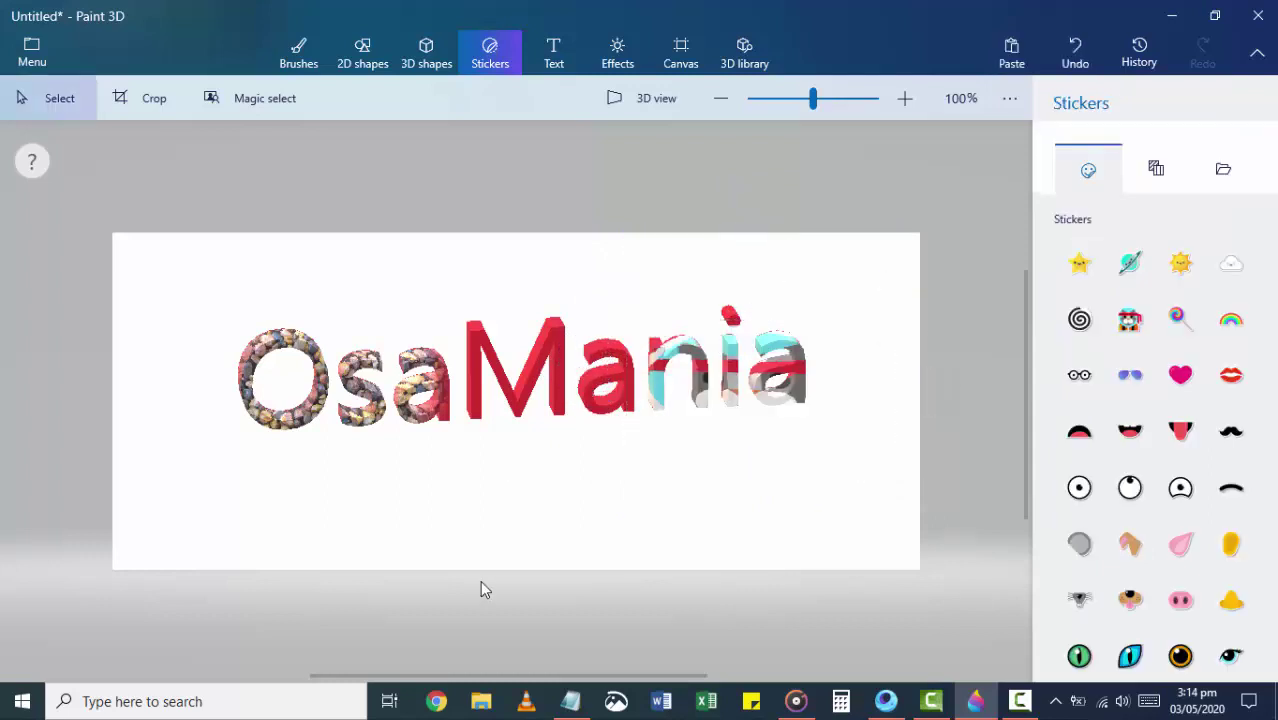
key(ctrl+z)
key(ctrl+z)
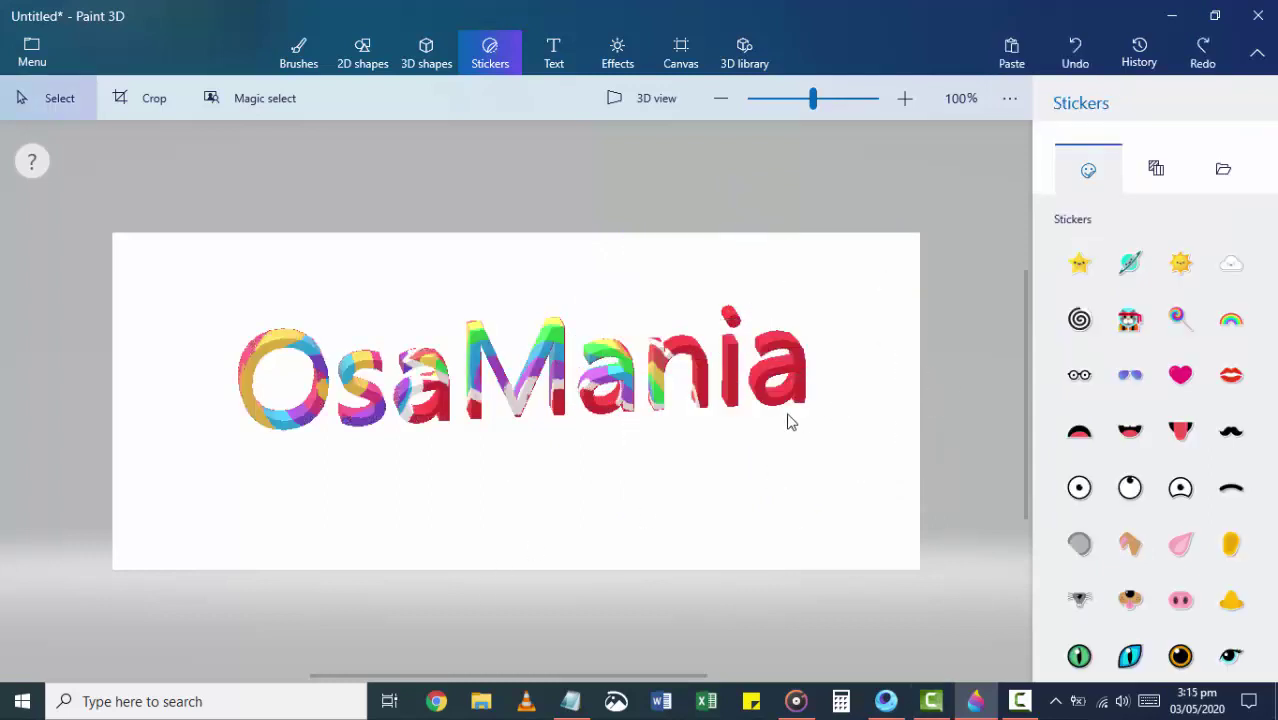
click(680, 47)
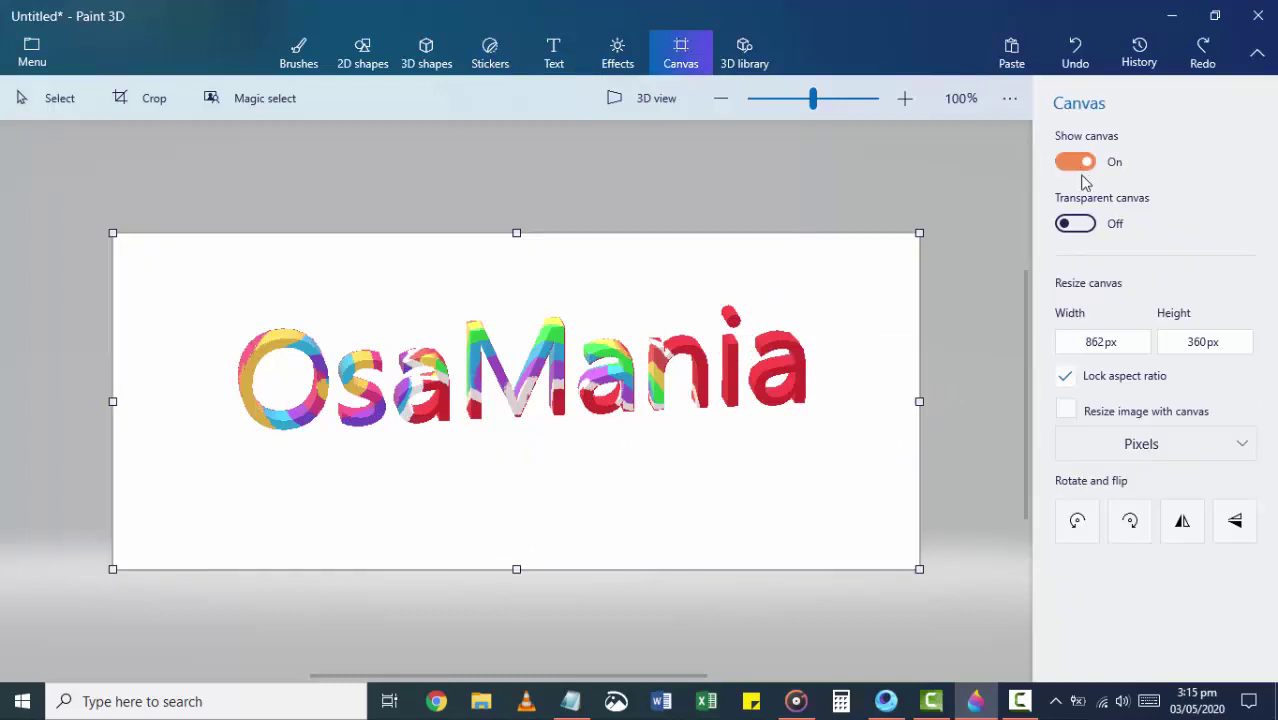
- Turn off Show canvas so OsaMania floats on grey, then open the file menu
click(1086, 164)
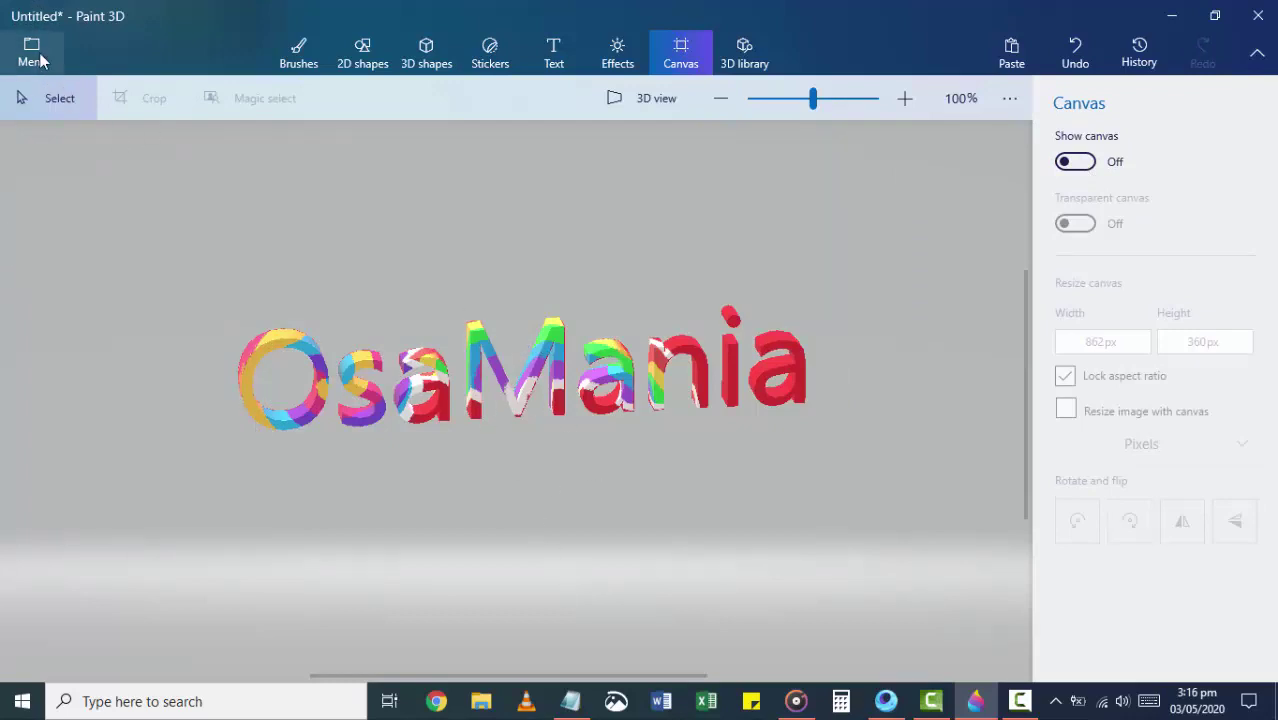
click(40, 60)
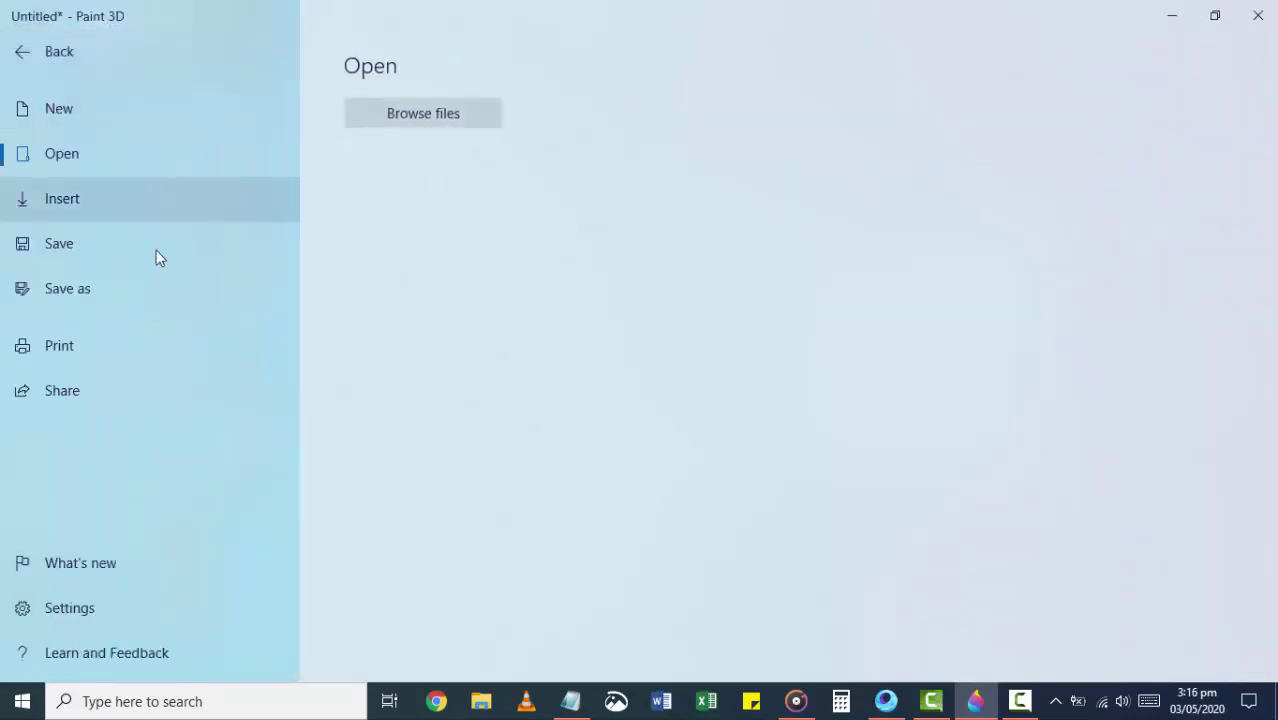
- Export the OsaMania scene as a video through Save as, then minimize Paint 3D
click(72, 284)
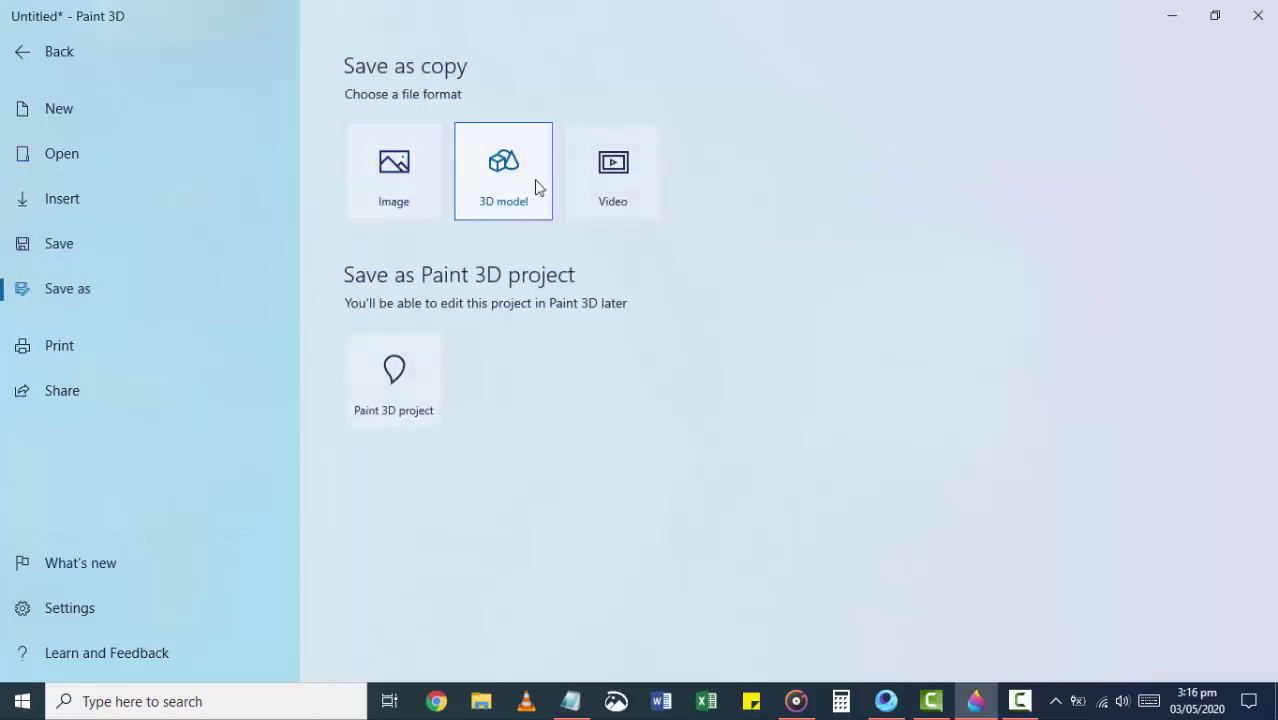
click(630, 177)
click(1157, 604)
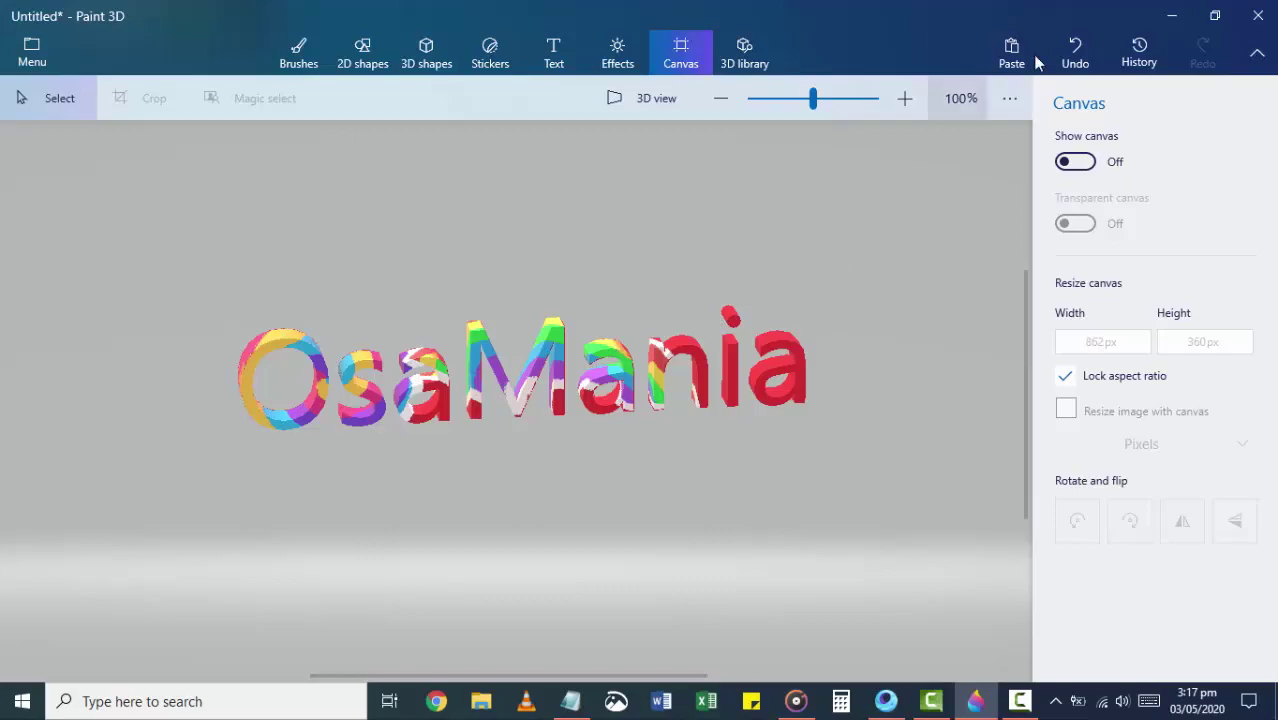
click(1171, 15)
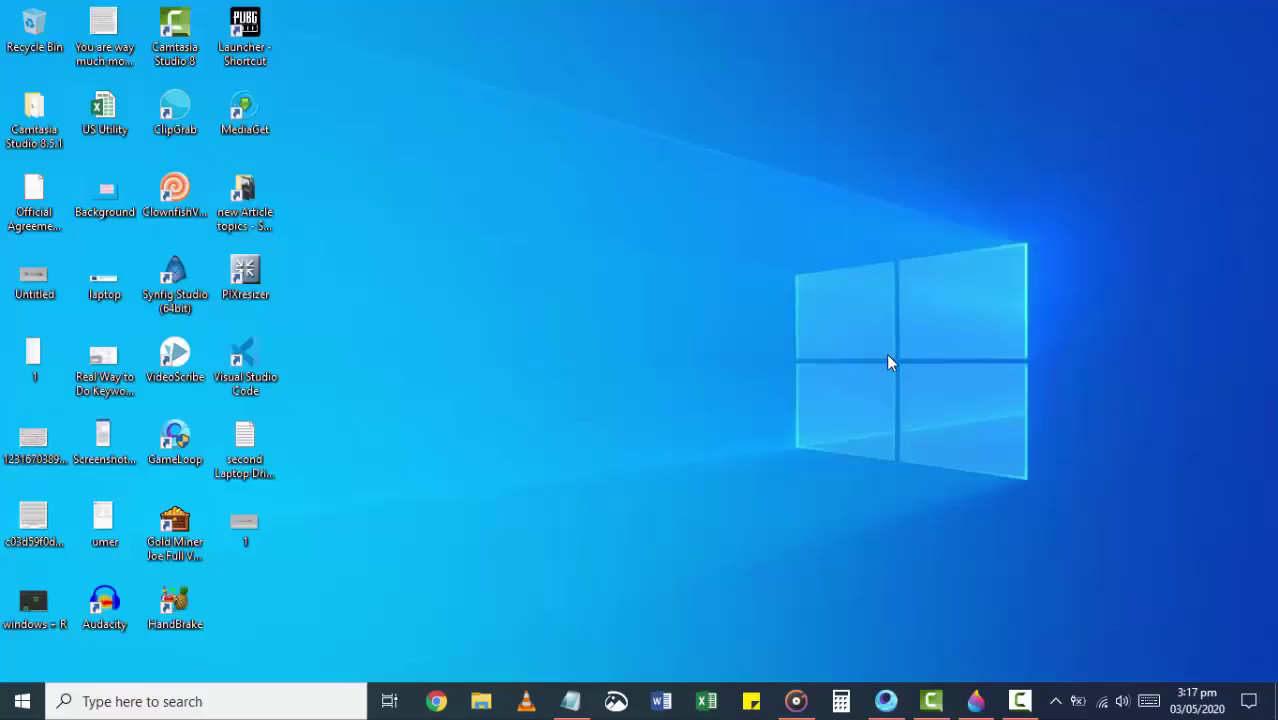